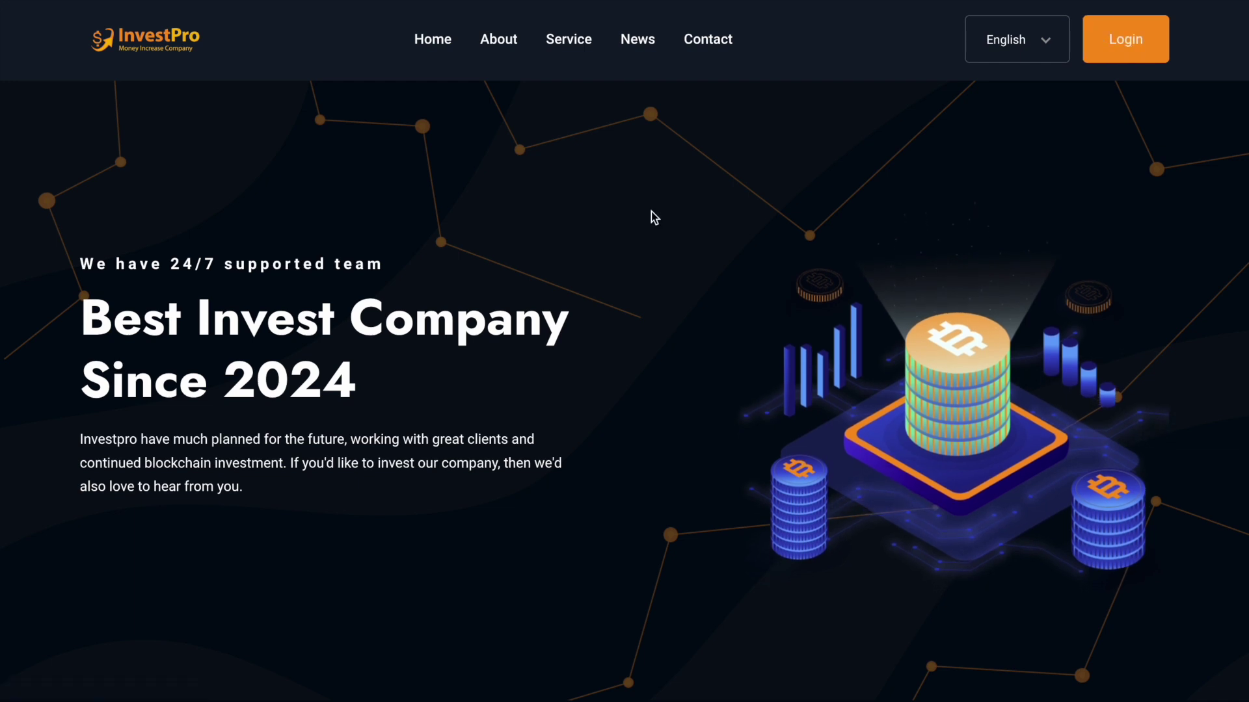
Step: Examine the InvestPro home page from the hero banner through the about, investments and services sections to the profit calculator
scroll(652, 217, down, 2)
scroll(653, 217, down, 1)
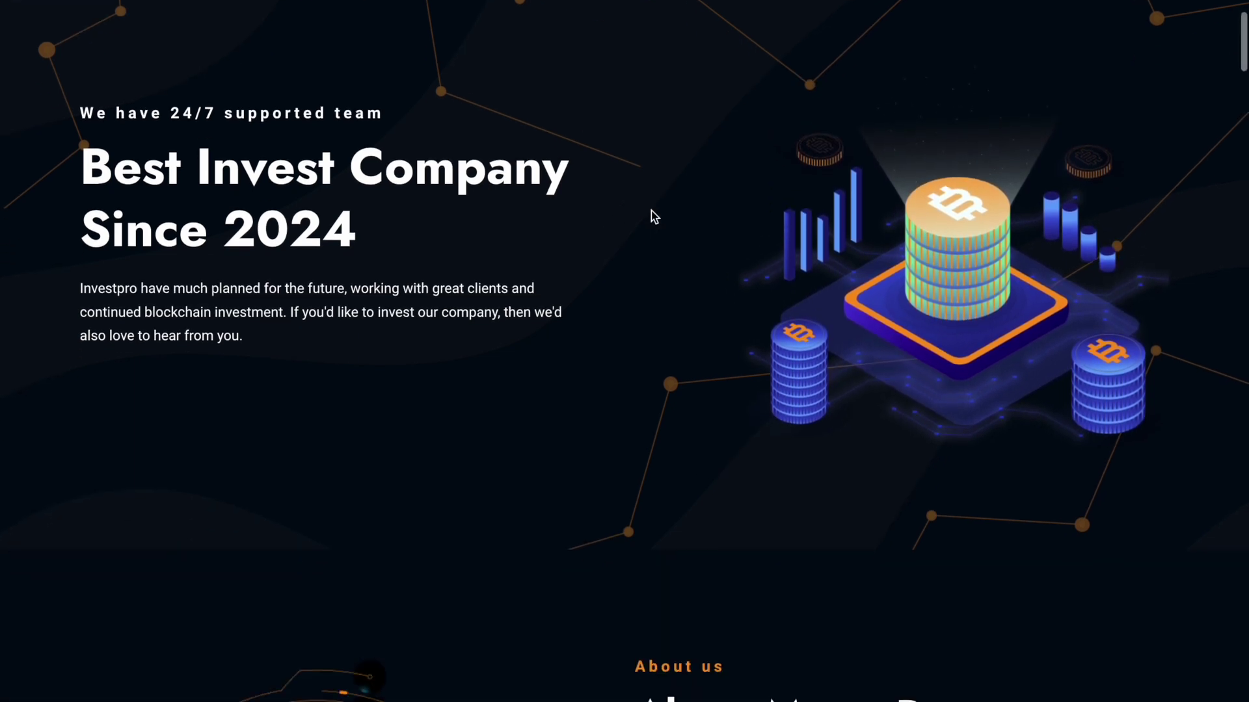
scroll(652, 217, down, 4)
scroll(651, 211, down, 8)
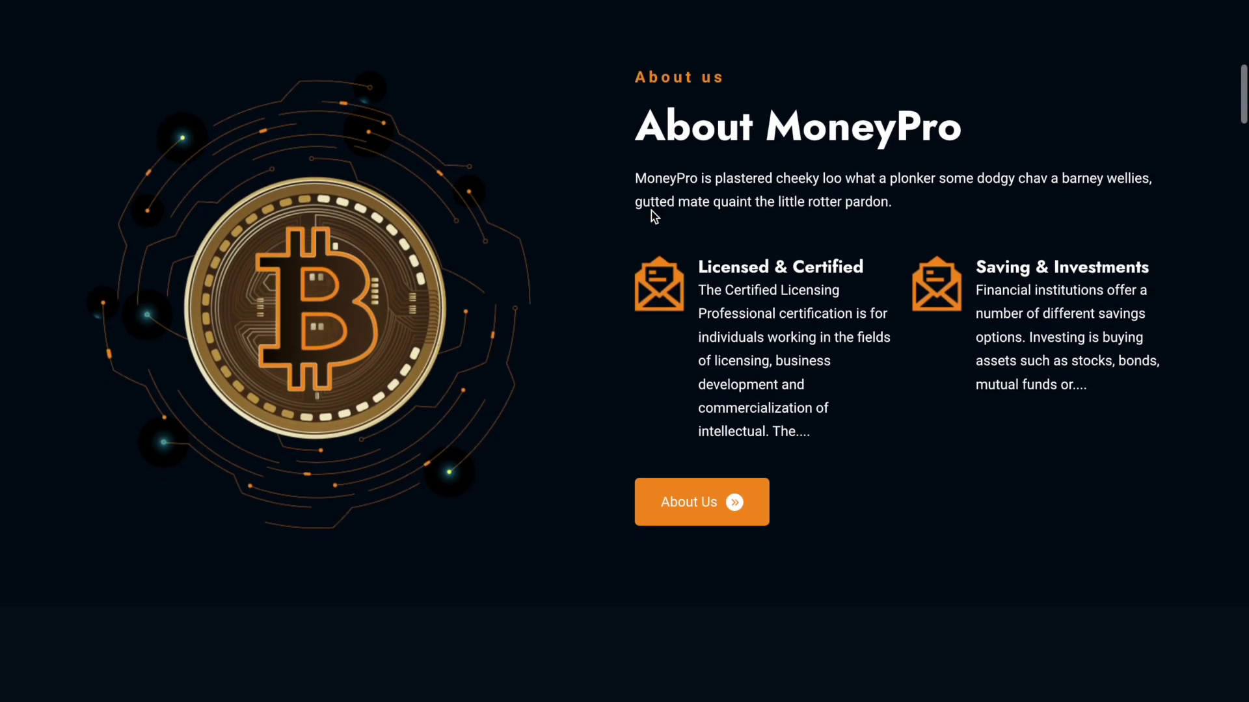
scroll(652, 215, down, 11)
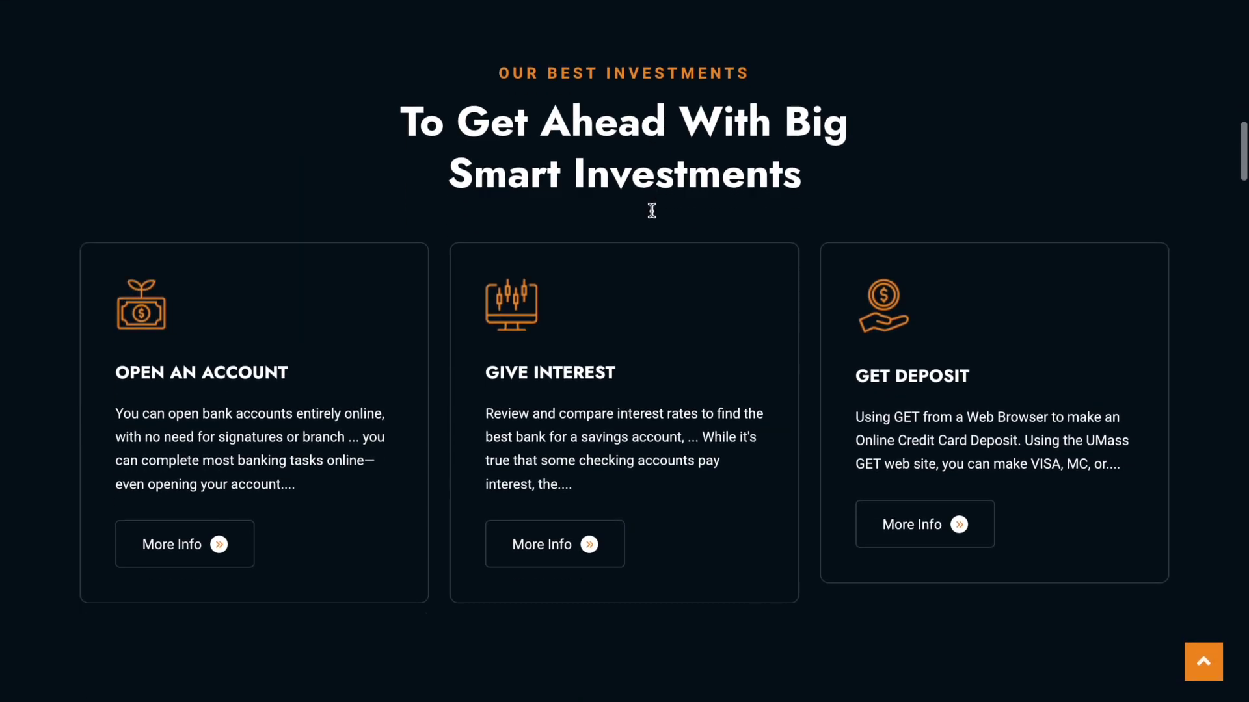
scroll(539, 142, down, 9)
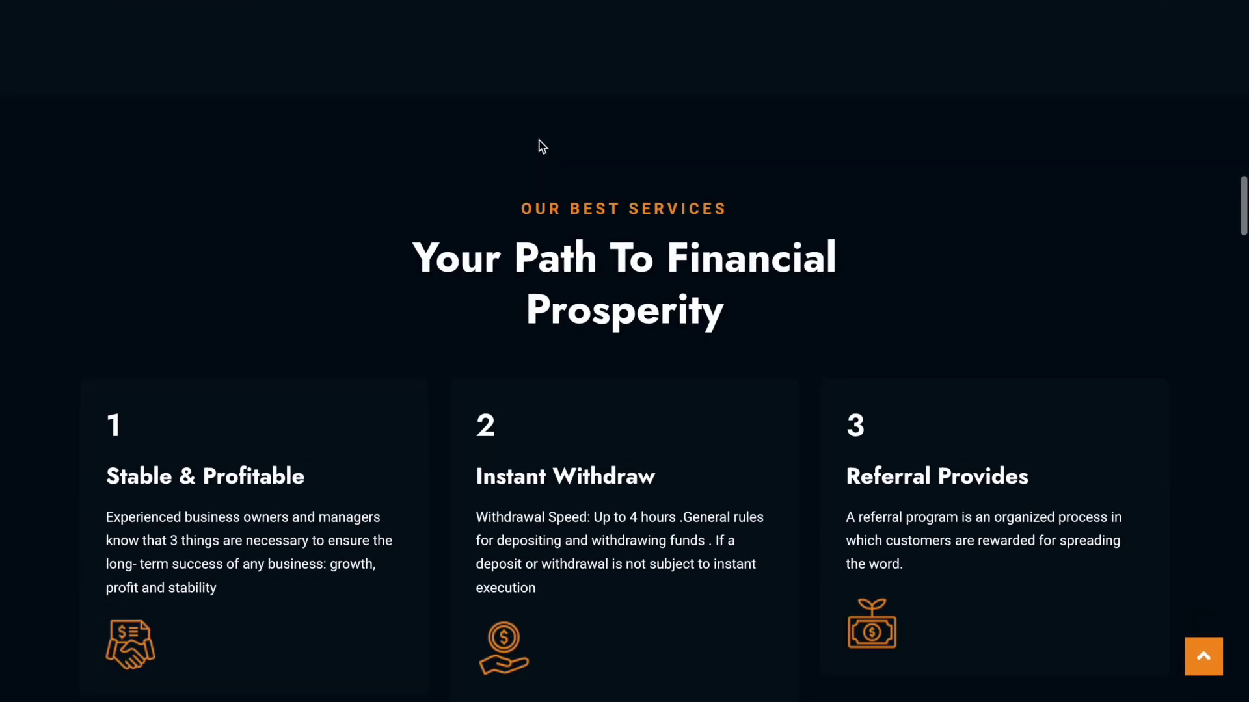
scroll(539, 145, up, 2)
scroll(541, 146, down, 4)
scroll(540, 146, down, 7)
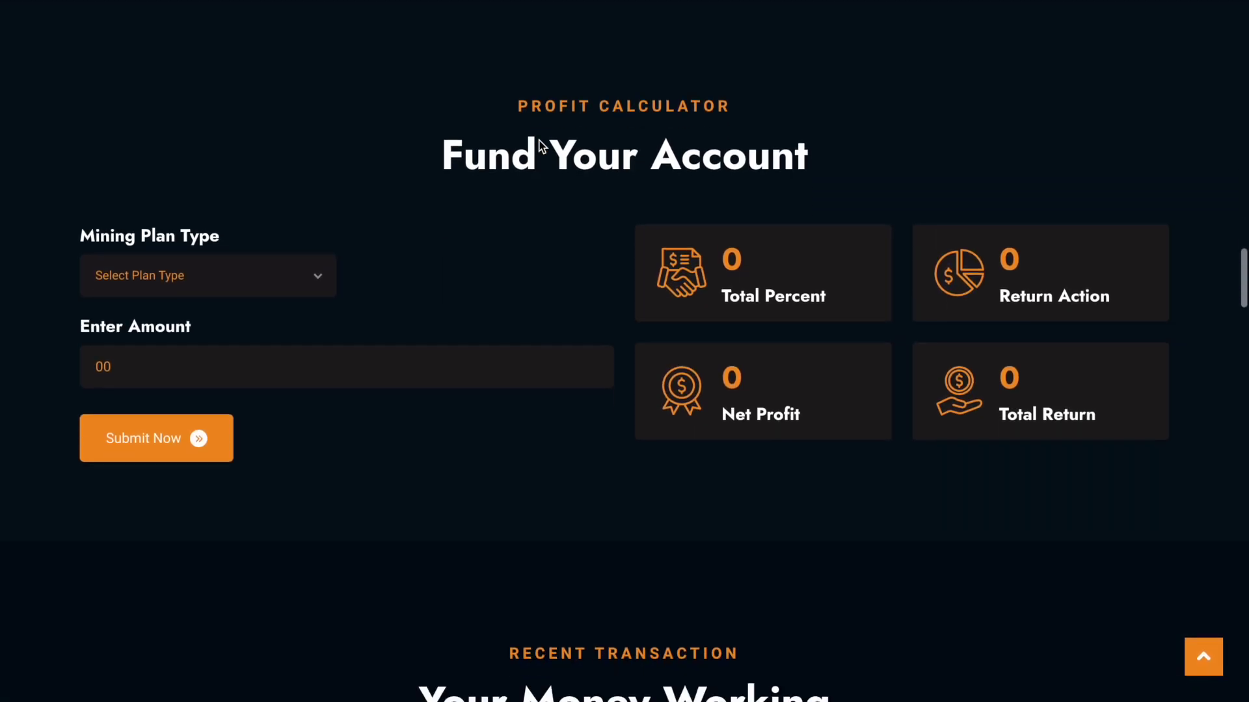
click(270, 171)
click(461, 166)
Step: Review the recent transactions section, comparing the deposit and withdraw lists and checking the deposit amounts and statuses
scroll(461, 164, down, 8)
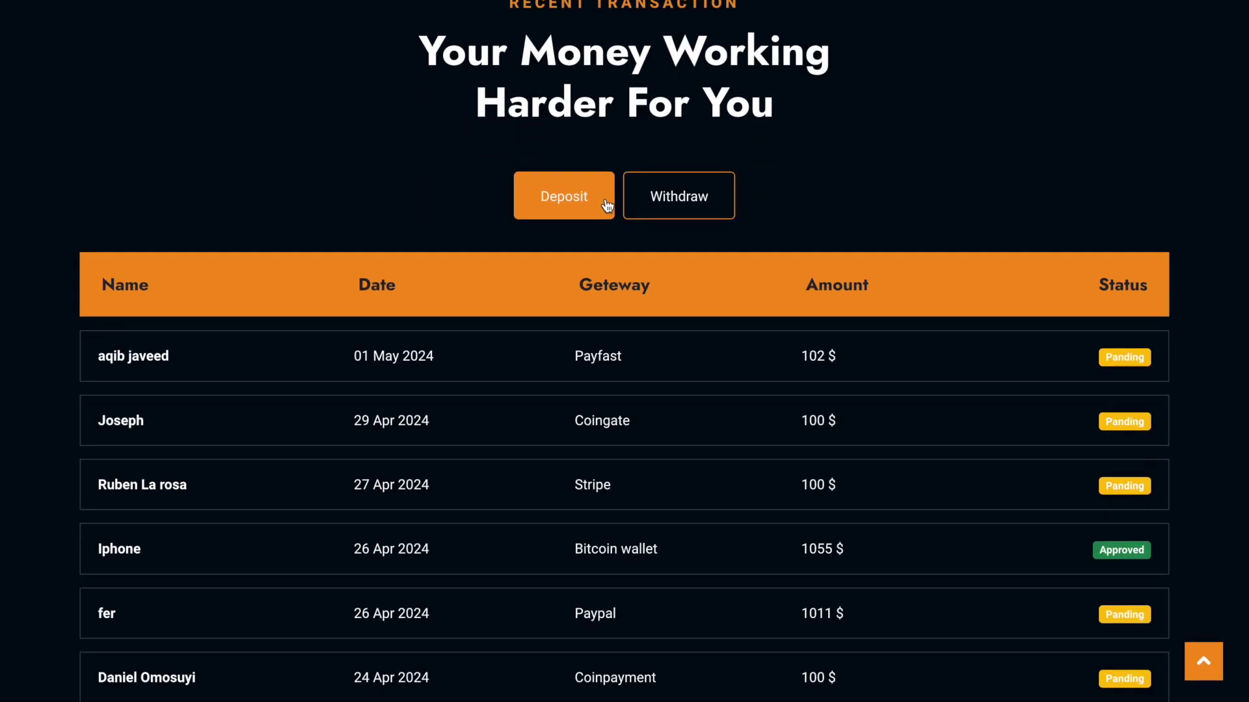
click(688, 207)
click(576, 201)
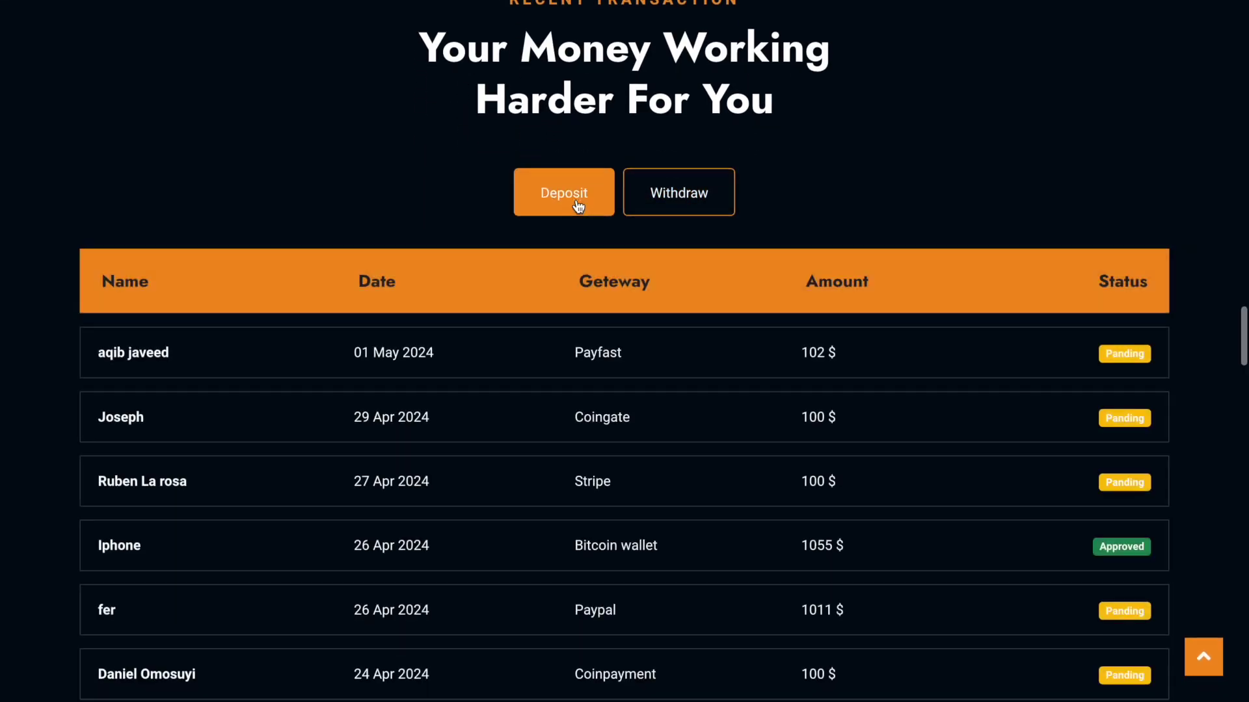
scroll(576, 200, down, 4)
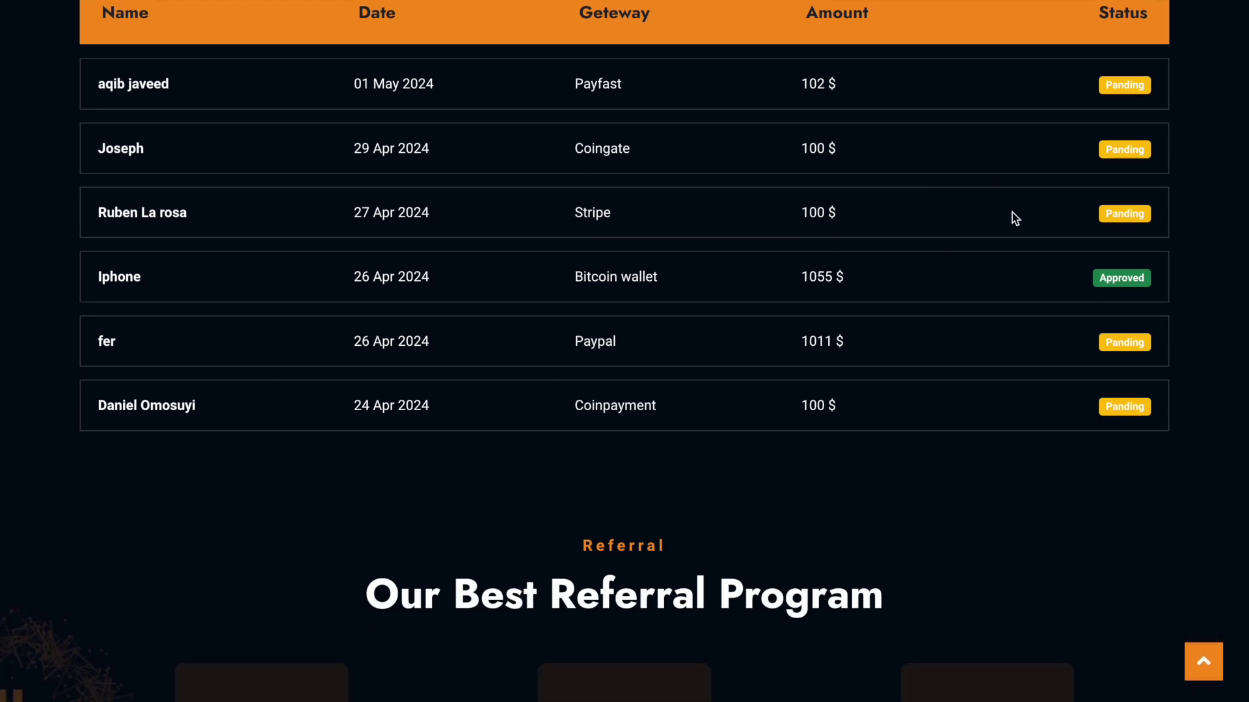
scroll(1077, 171, up, 2)
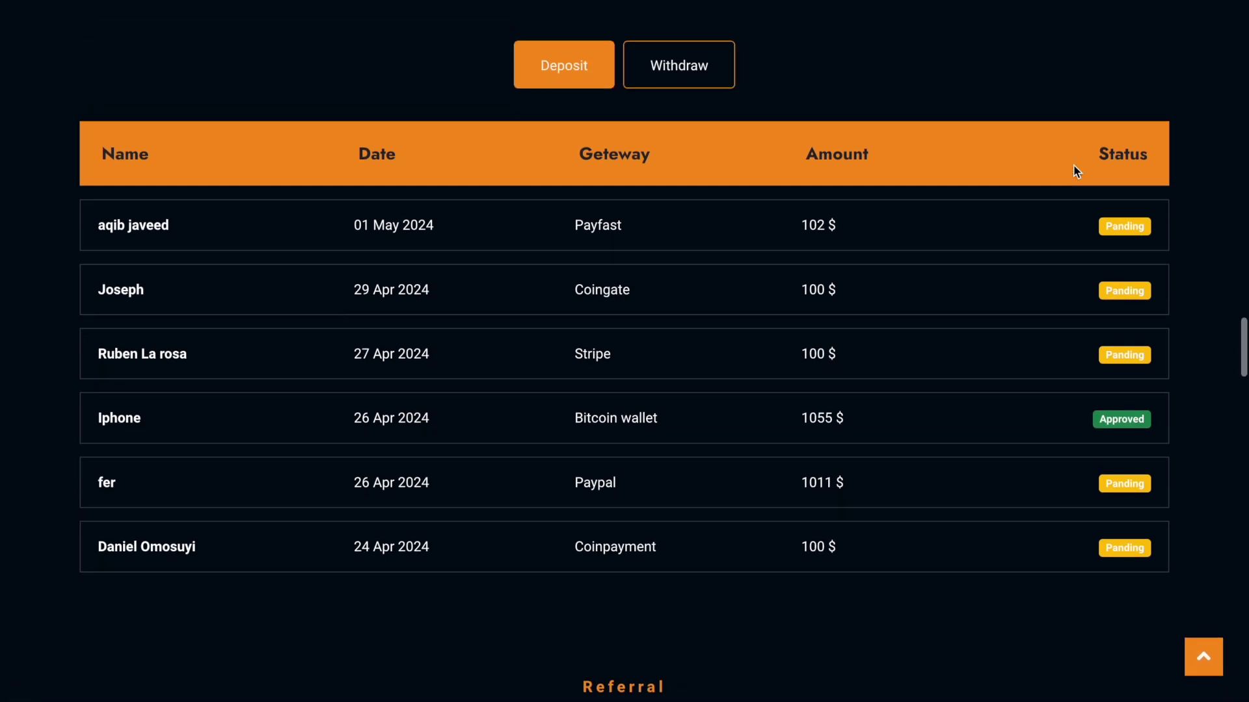
drag(828, 223, 867, 221)
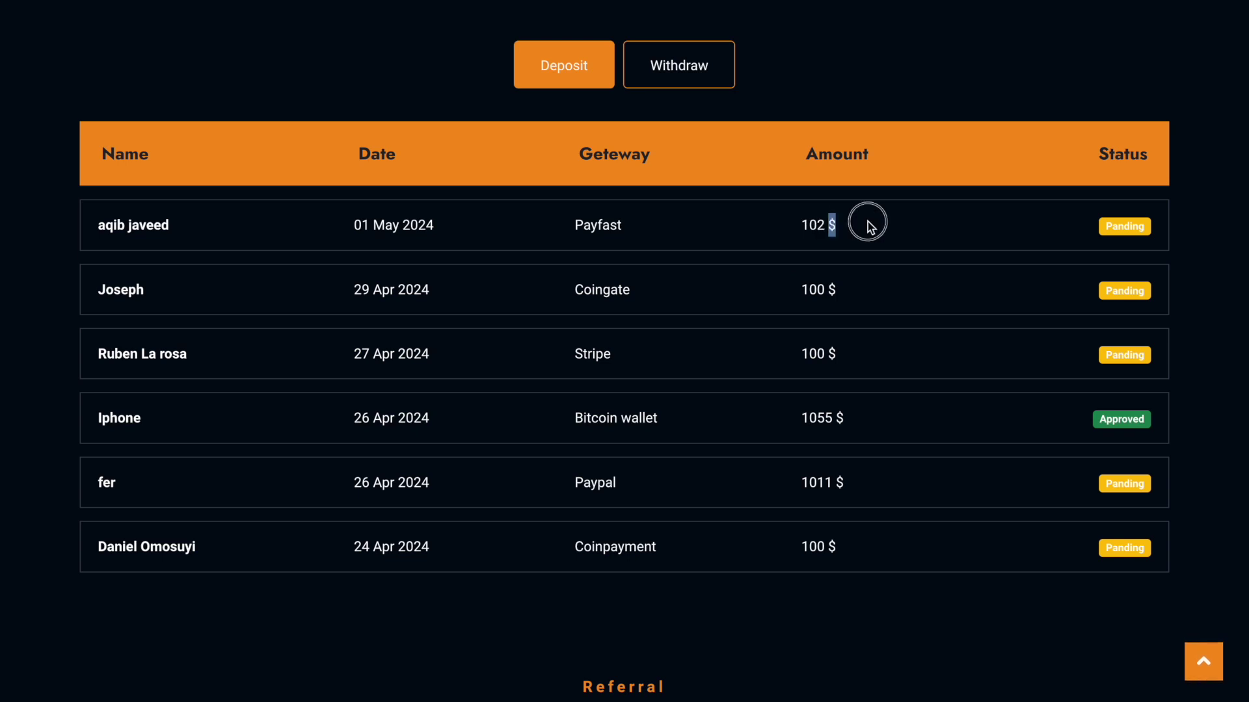
drag(831, 281, 854, 292)
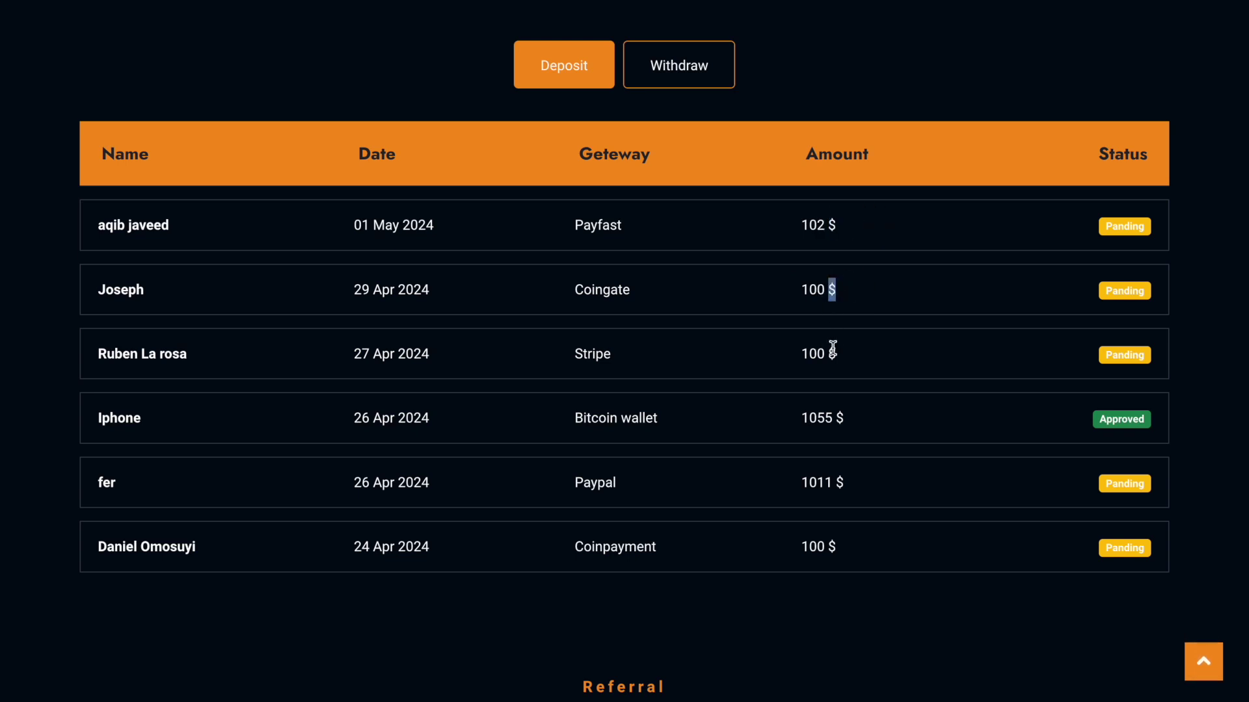
Step: Examine the remaining home page sections: referral program, investors, investment packages, payment methods, FAQs, news articles and footer contact details
scroll(564, 362, down, 12)
scroll(499, 352, down, 2)
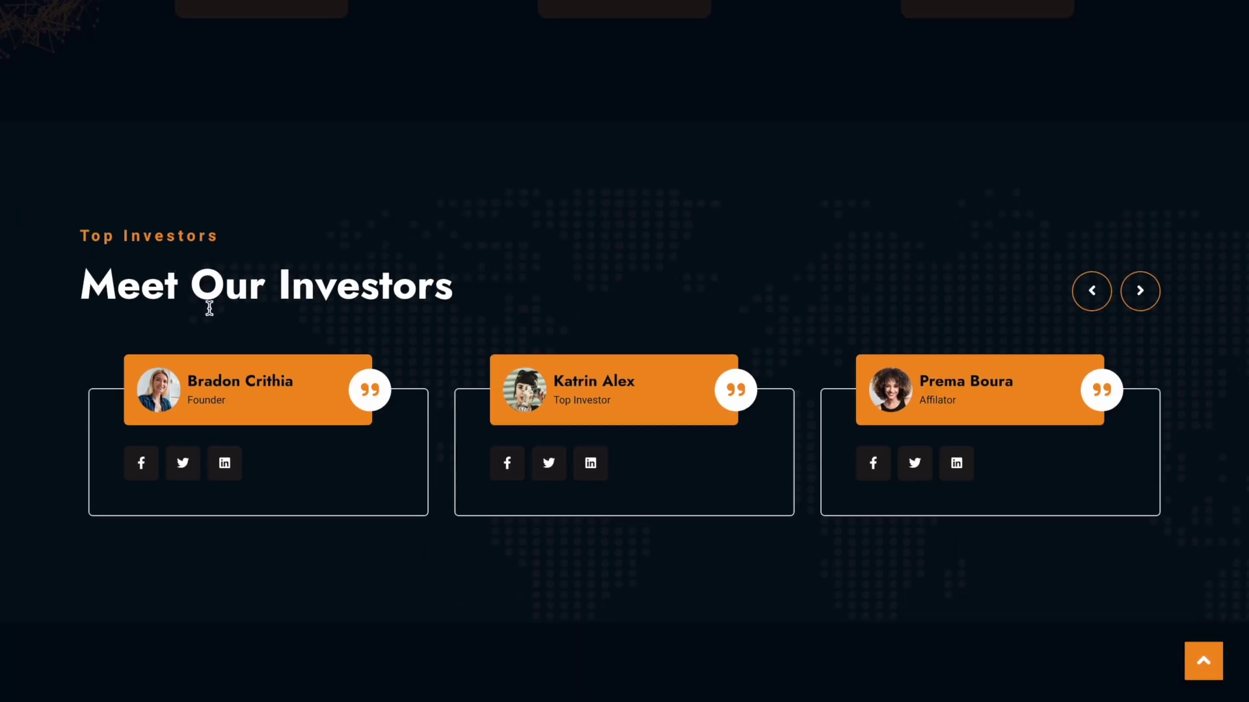
scroll(425, 430, down, 11)
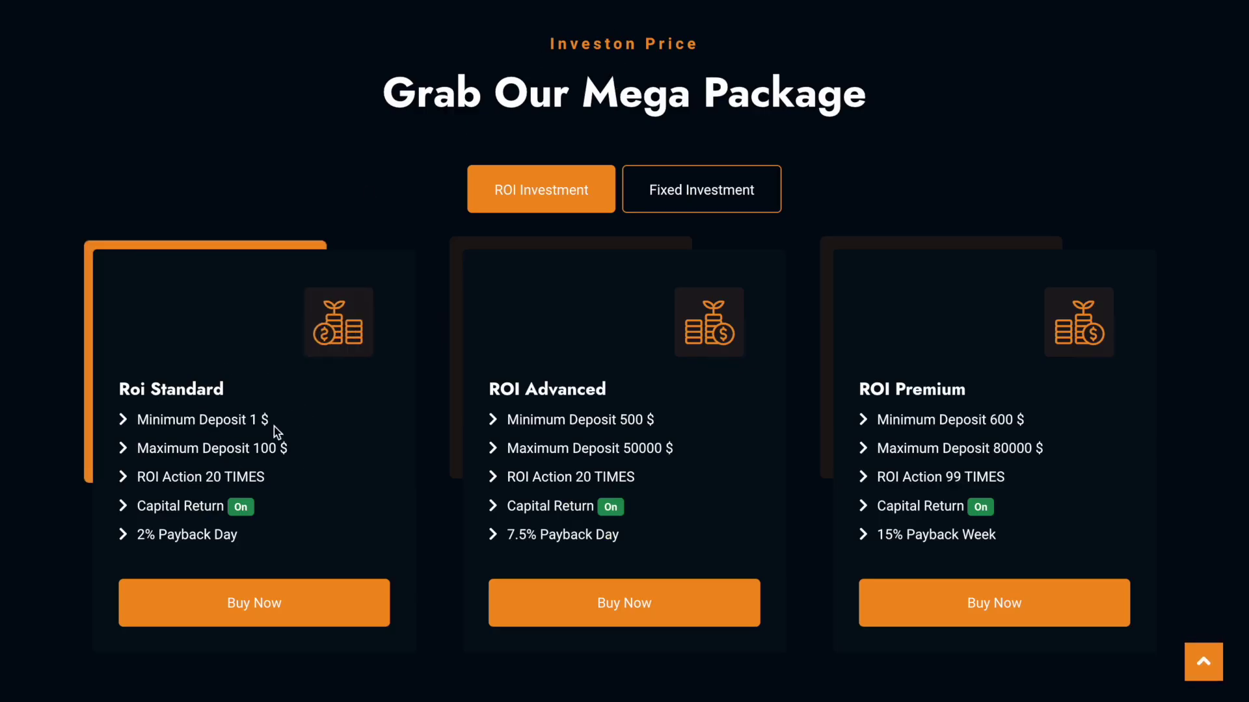
scroll(1008, 423, down, 10)
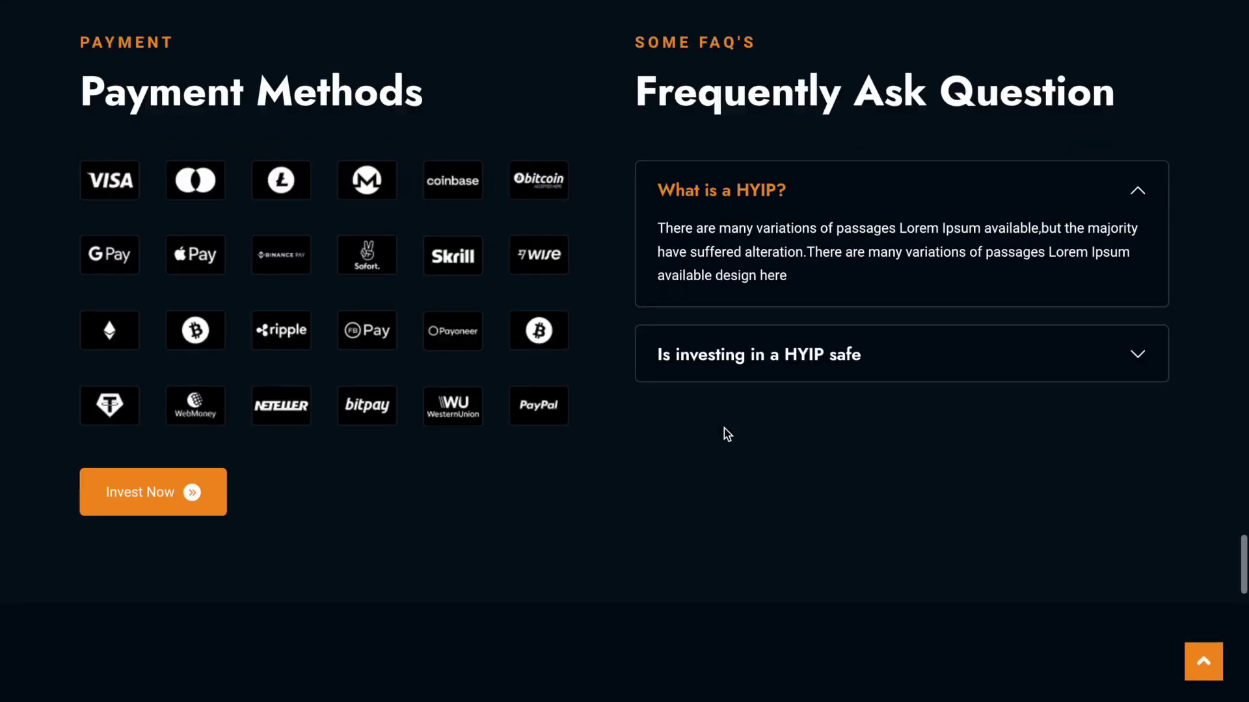
scroll(724, 428, down, 10)
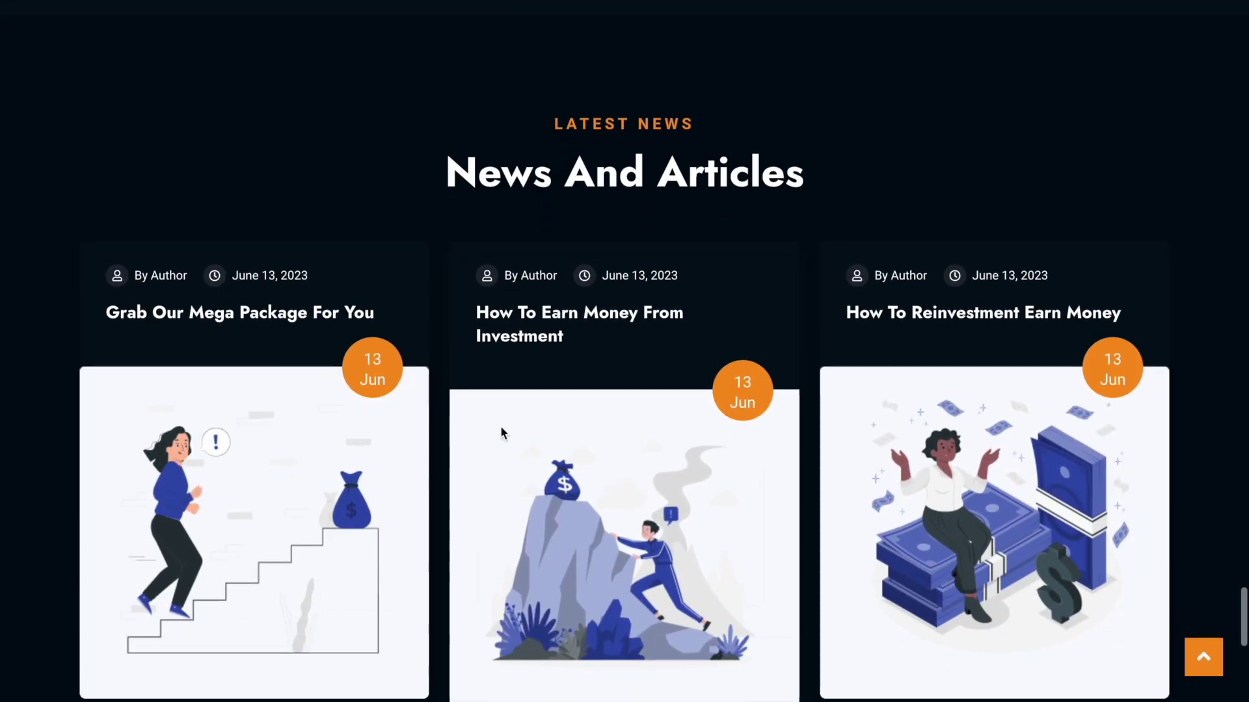
scroll(329, 441, down, 3)
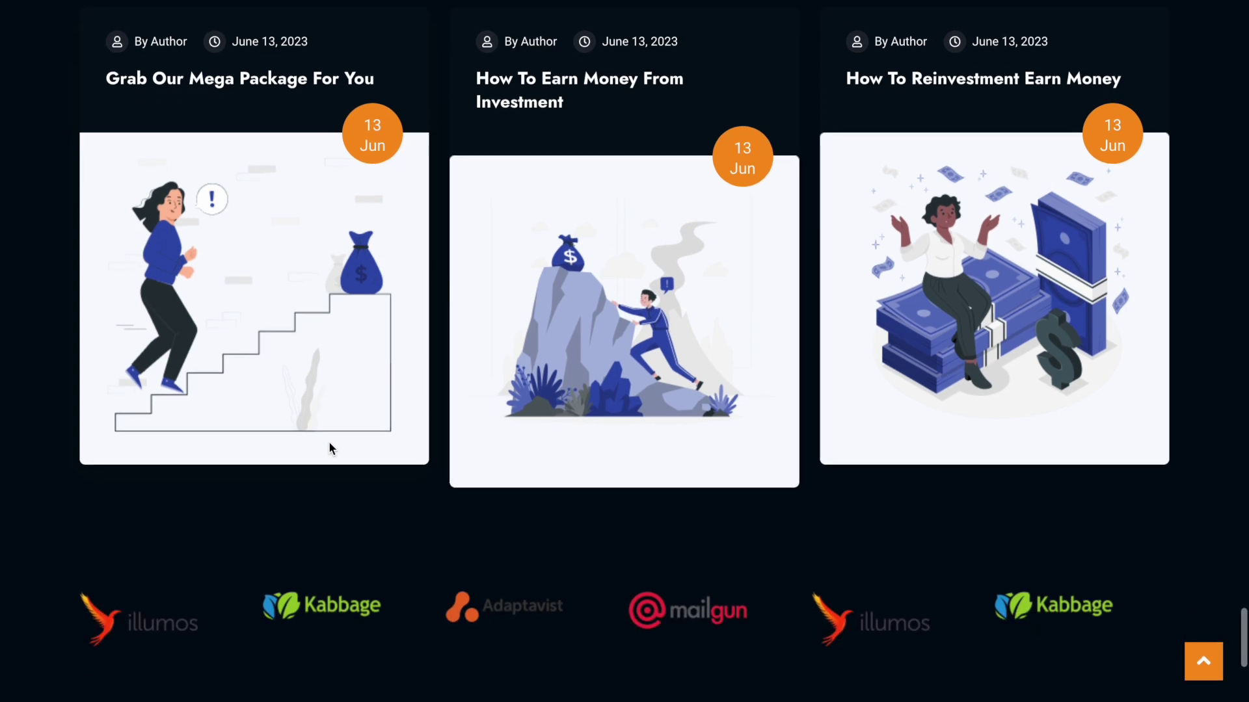
scroll(329, 441, up, 2)
scroll(329, 441, down, 7)
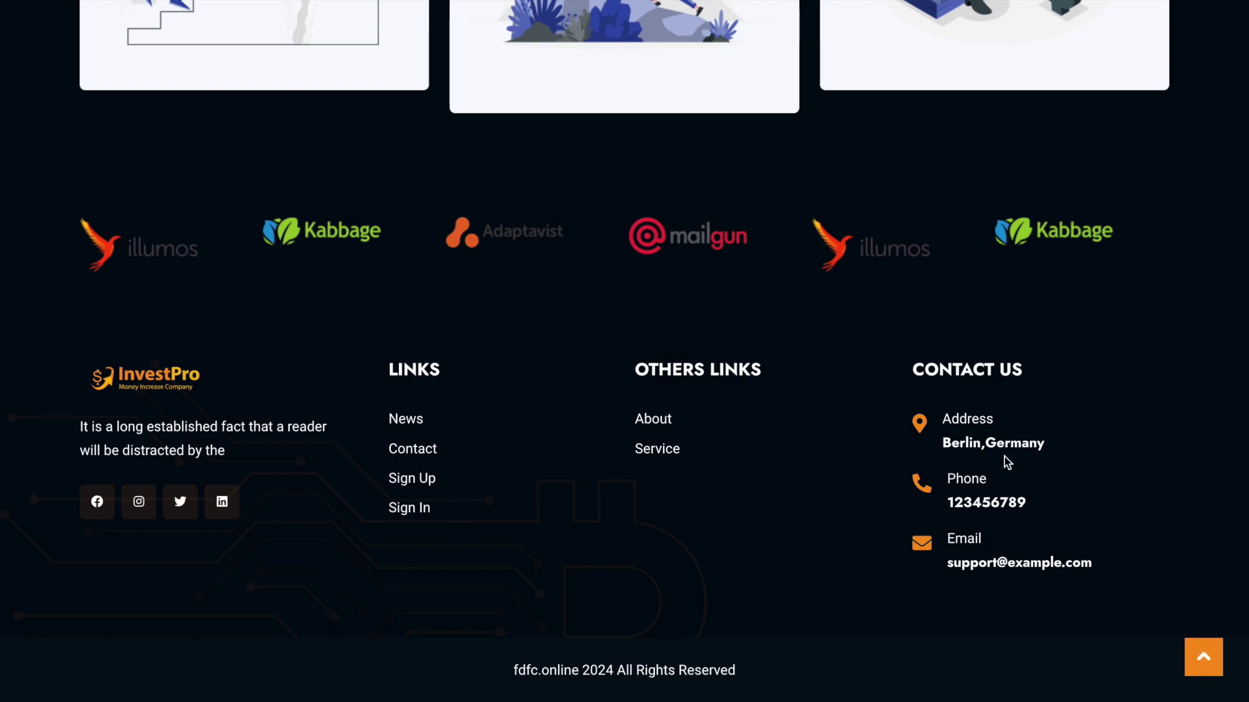
scroll(1004, 546, up, 20)
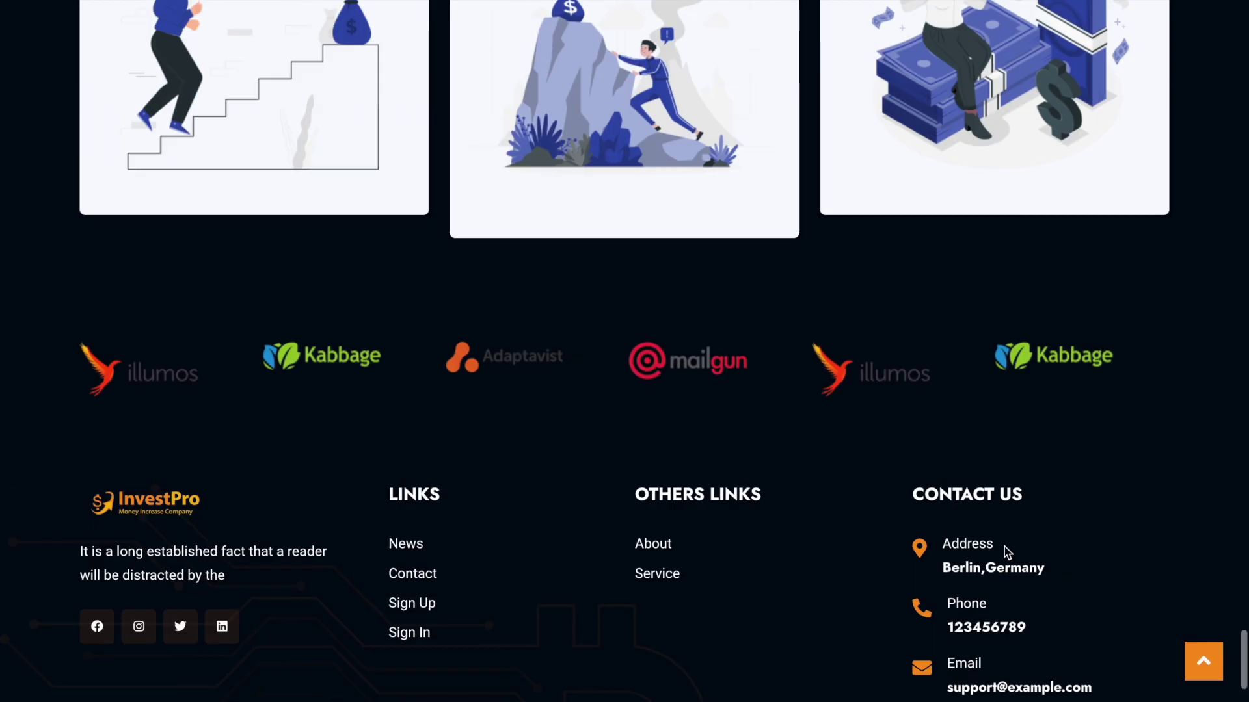
scroll(1005, 546, up, 20)
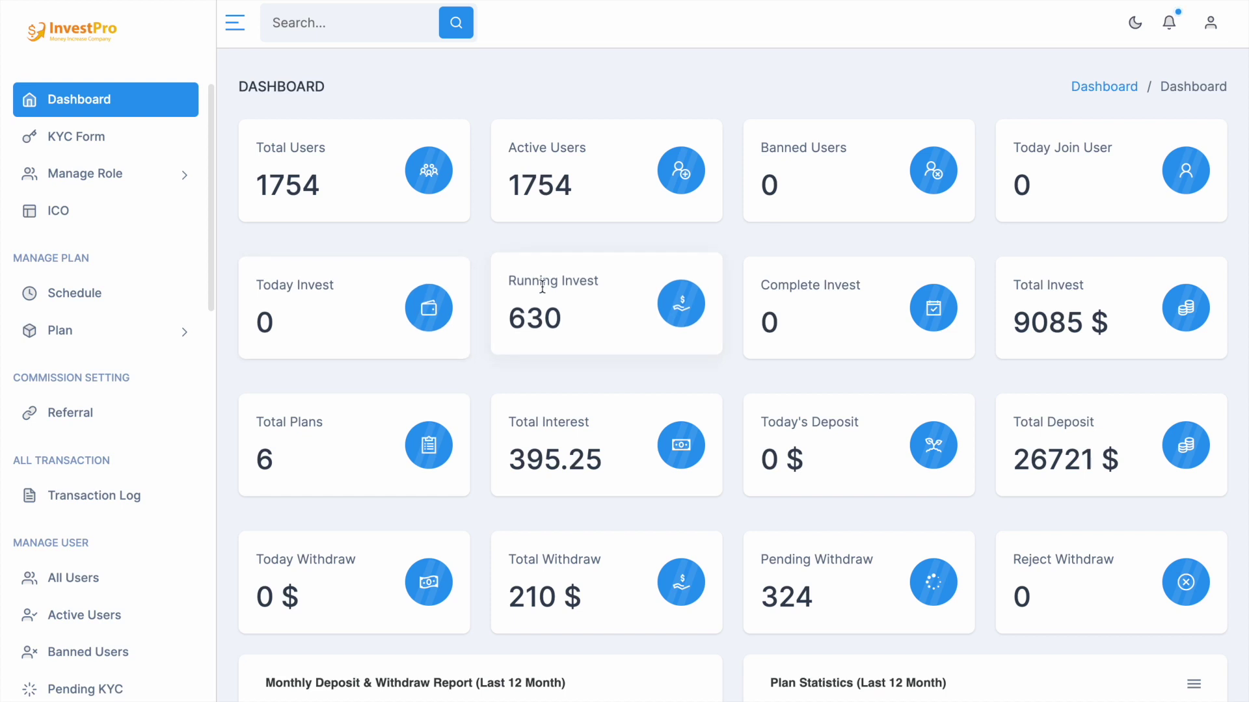
Step: Review the admin dashboard's summary cards, deposit and plan charts, this month's figures and the latest user list
scroll(828, 282, down, 3)
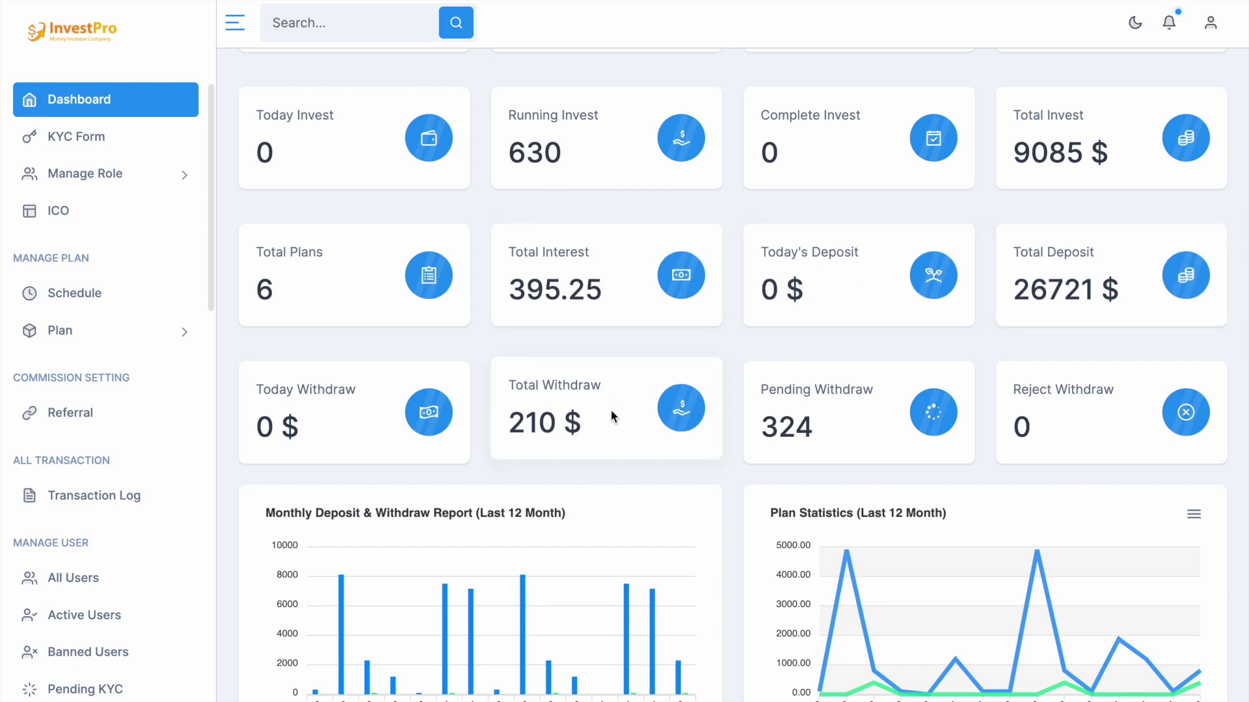
scroll(869, 427, down, 6)
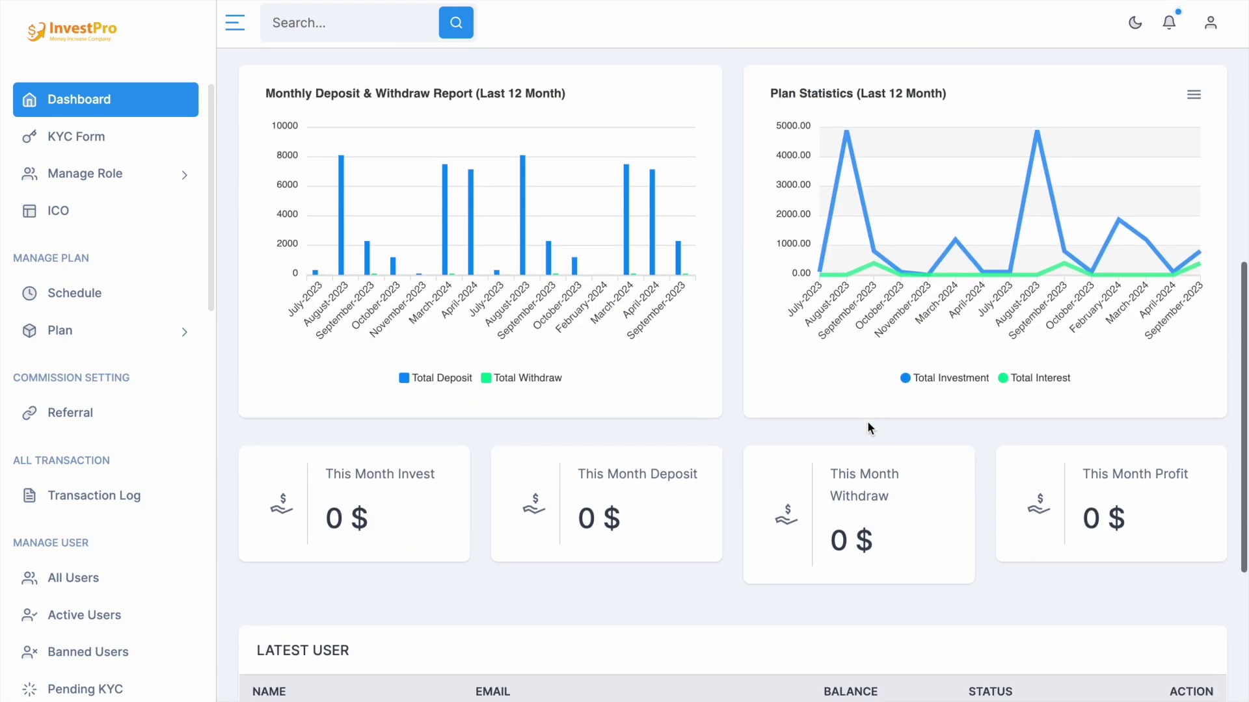
scroll(868, 429, down, 4)
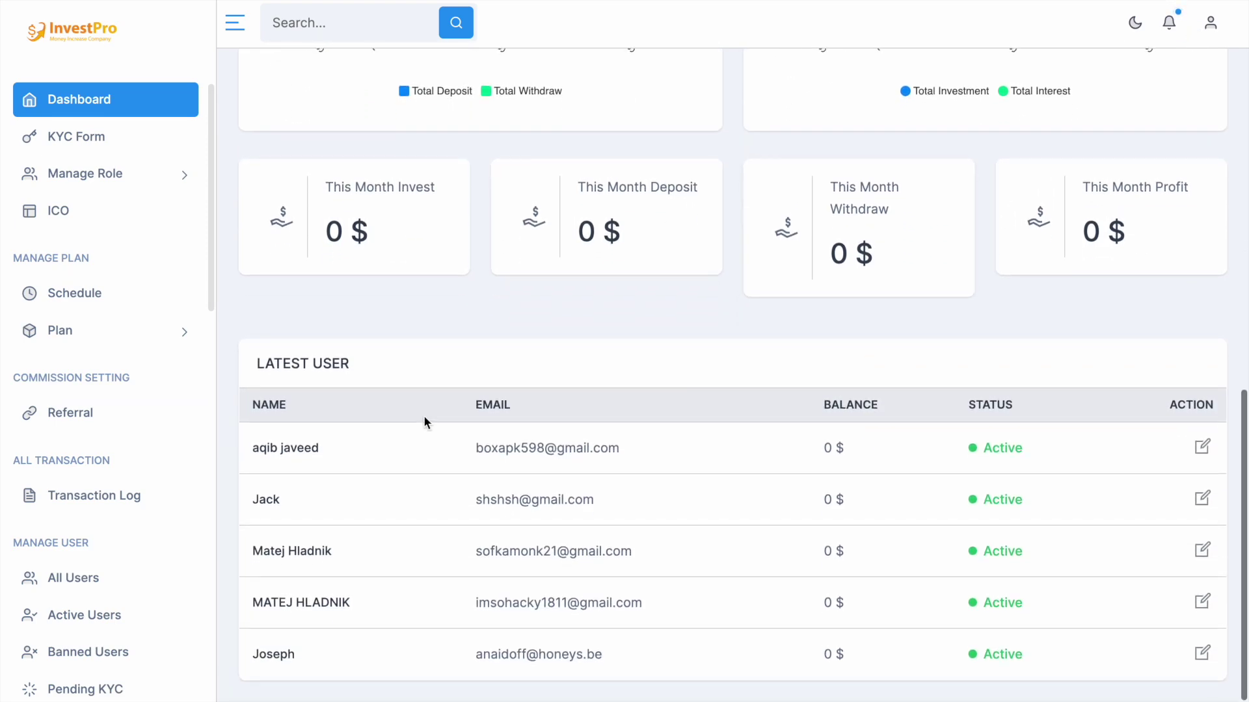
scroll(300, 406, up, 4)
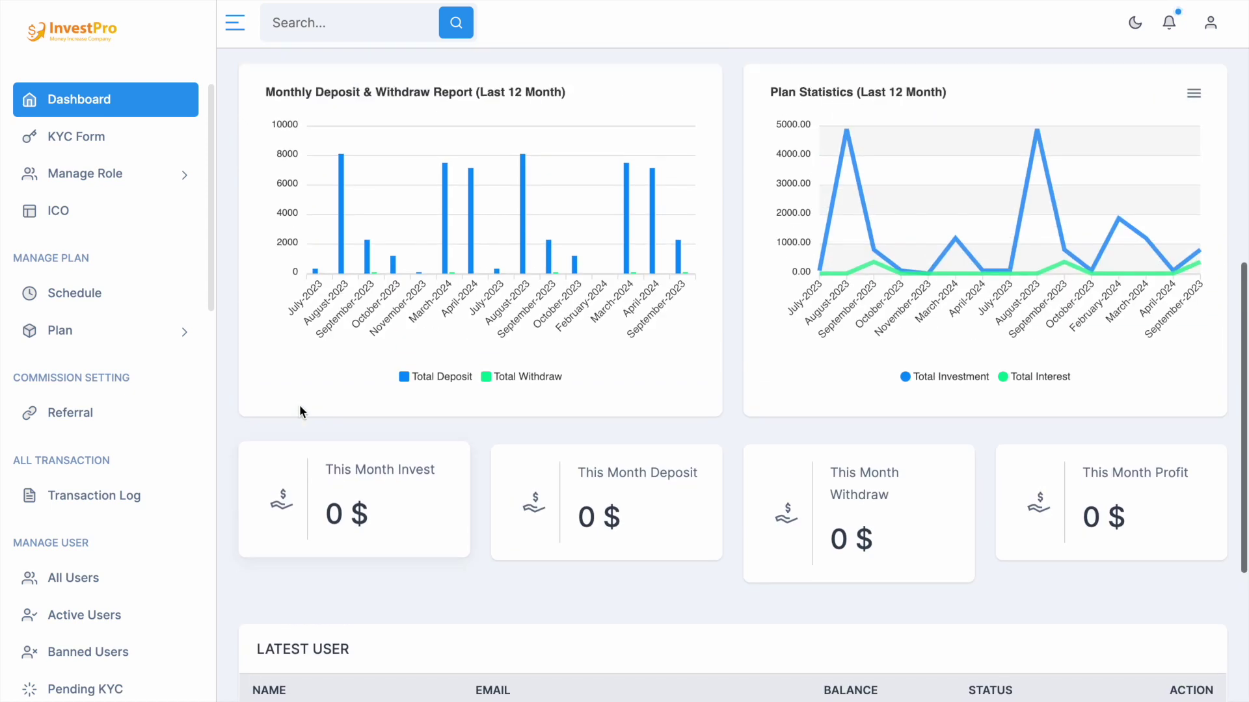
scroll(299, 404, up, 2)
scroll(345, 481, down, 5)
double_click(356, 331)
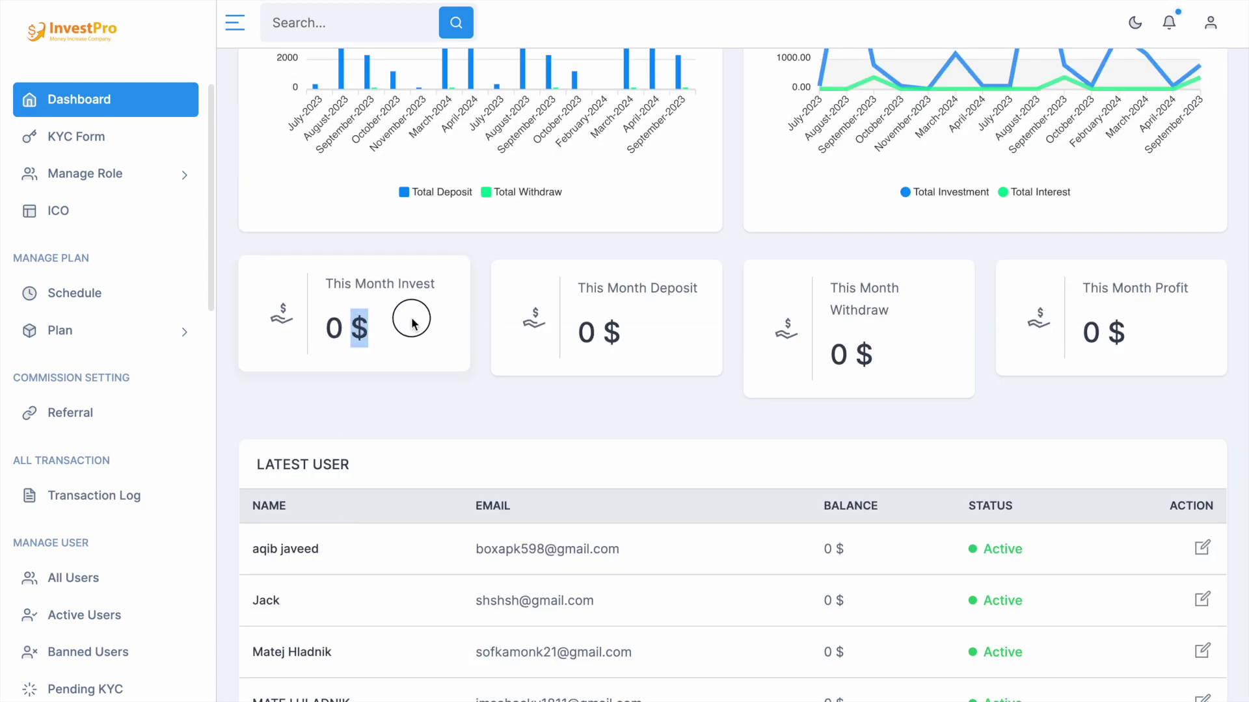
click(485, 272)
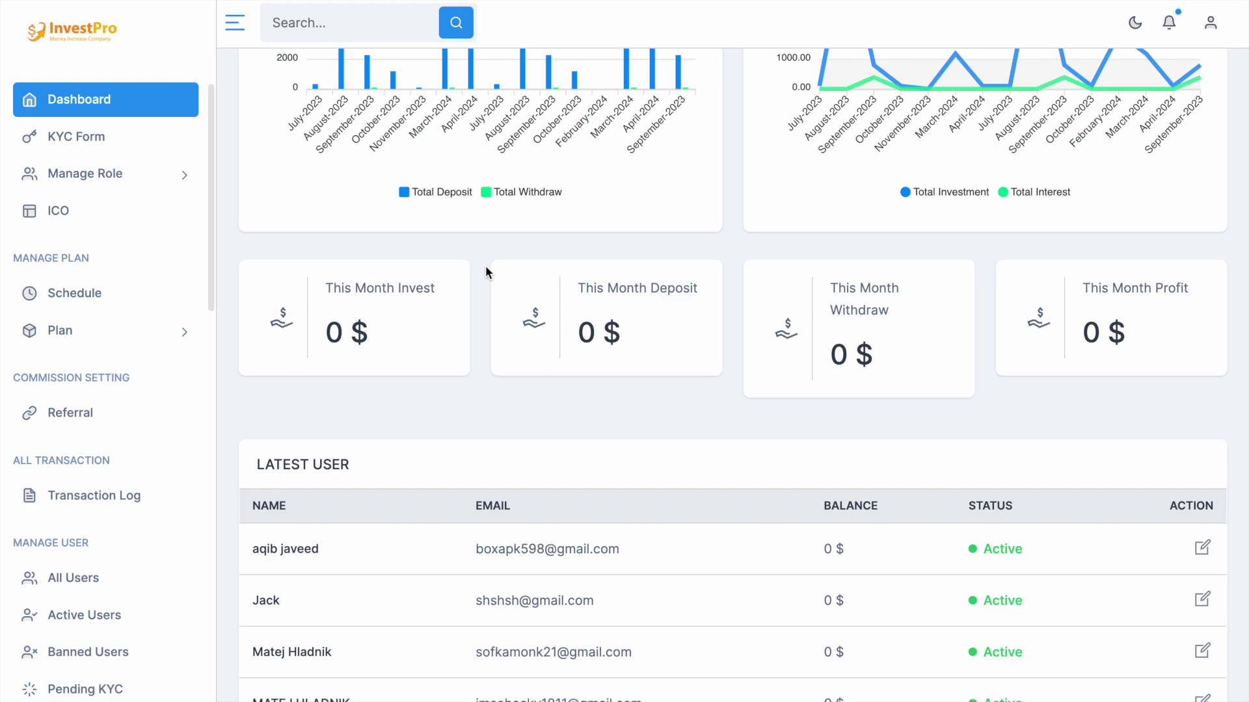
scroll(486, 267, up, 11)
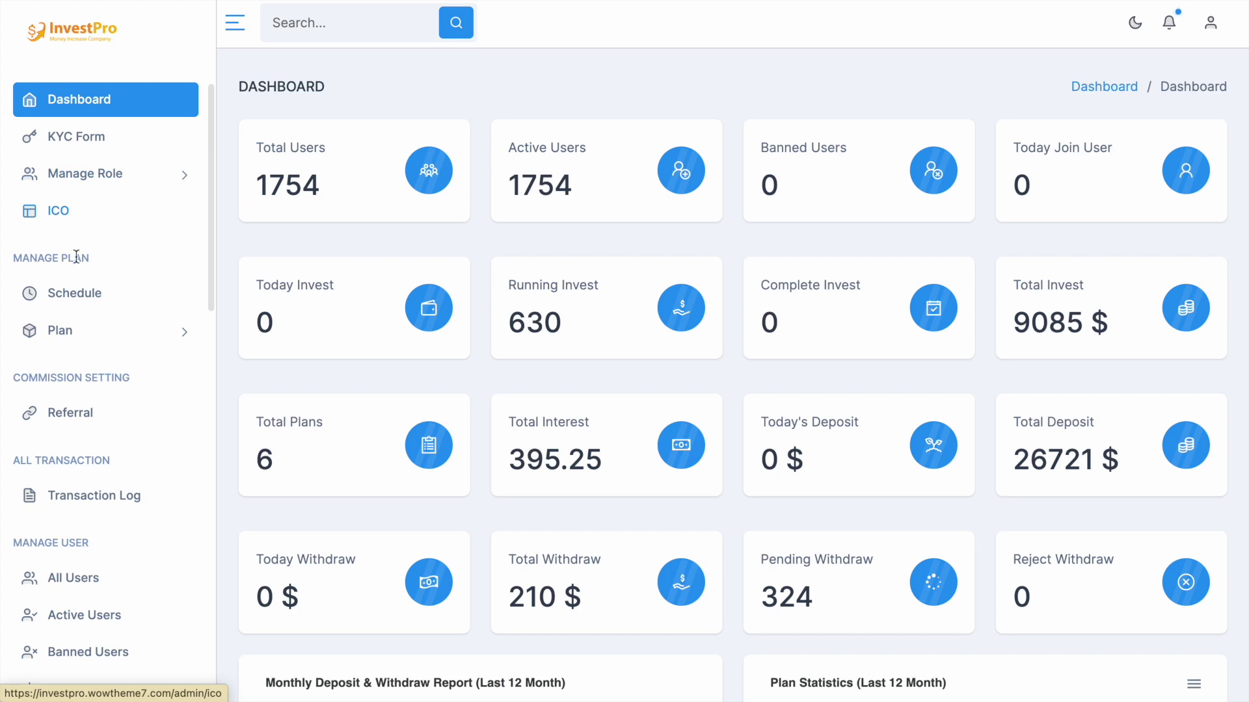
Step: Examine the admin navigation options, including the Plan entries and the user, payment, withdraw, support, control and theme settings
scroll(100, 332, down, 1)
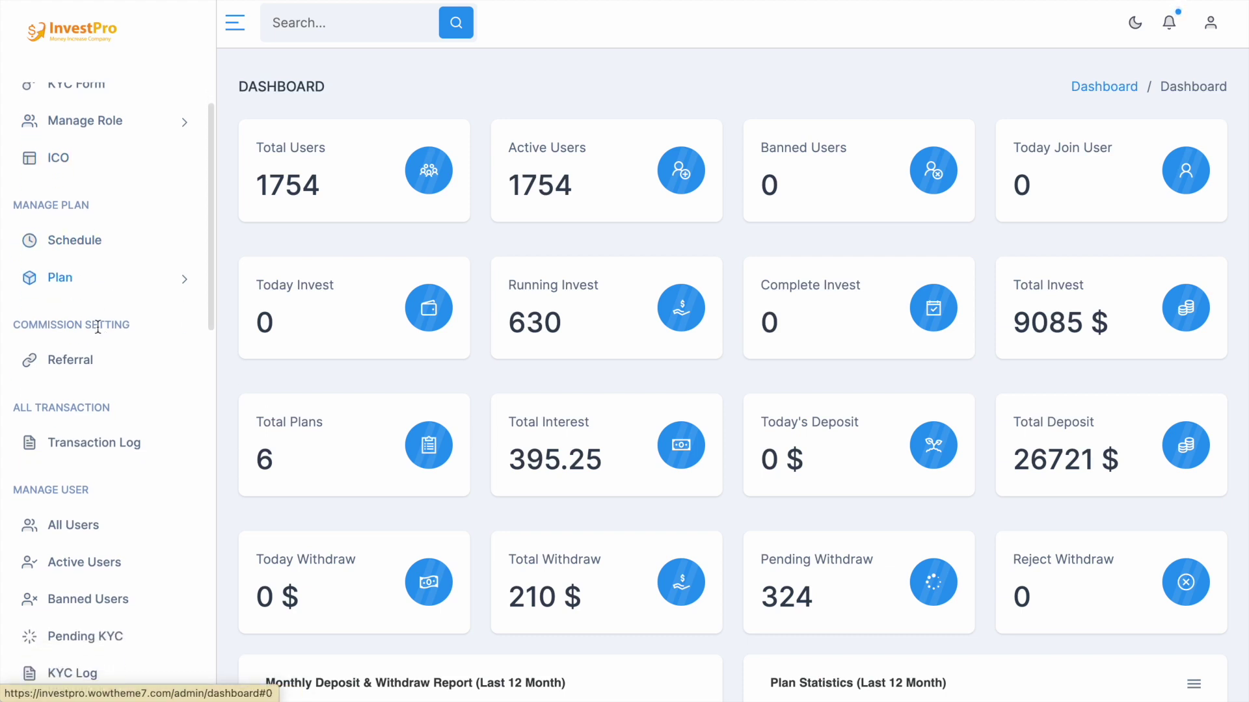
click(154, 289)
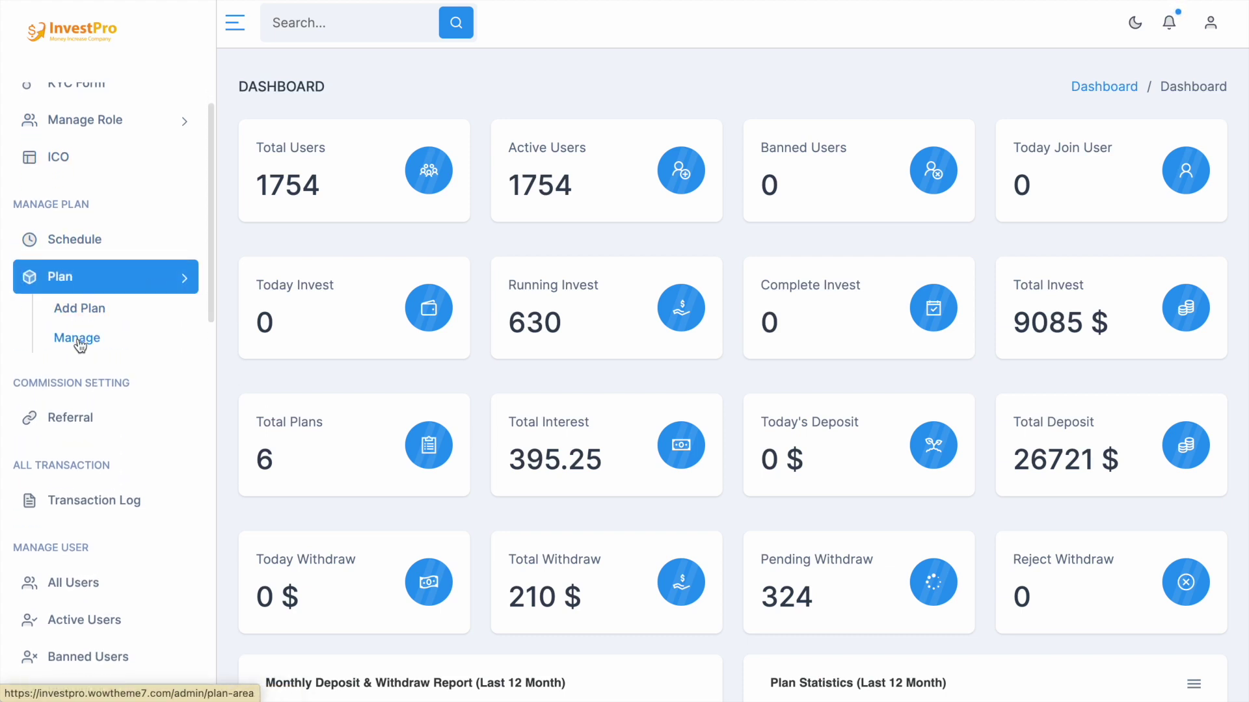
scroll(65, 351, down, 1)
scroll(58, 368, down, 1)
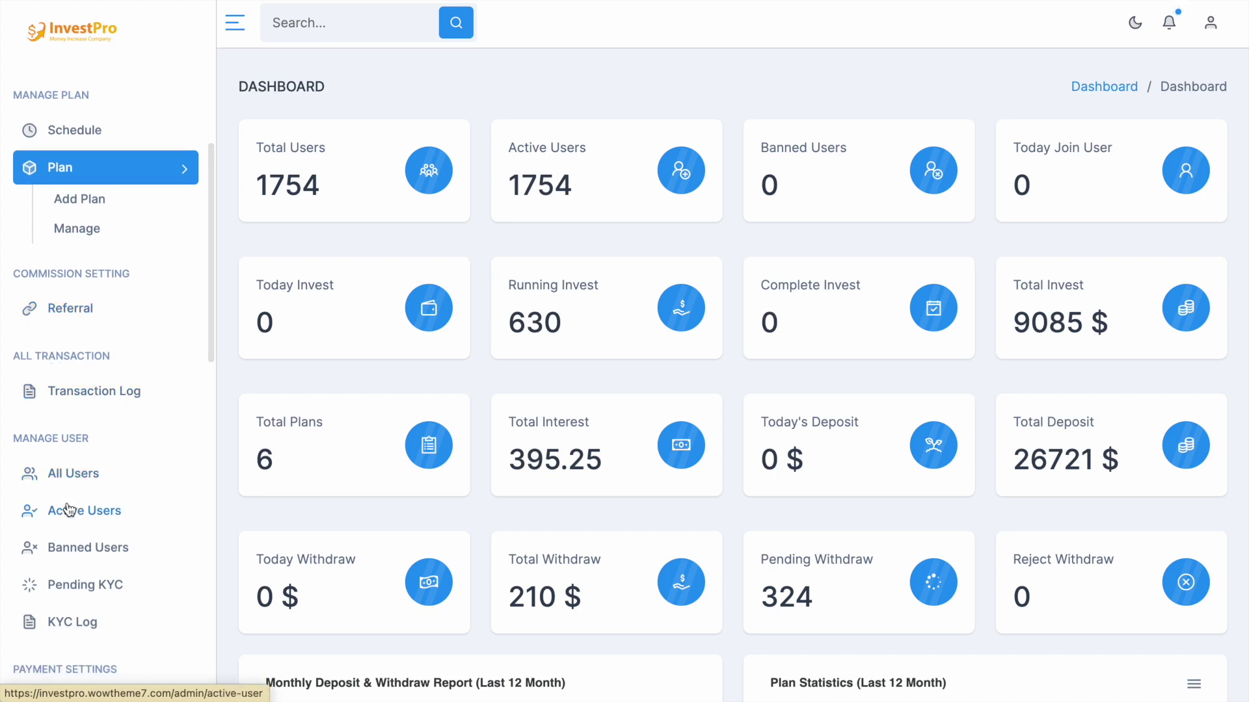
scroll(69, 510, down, 1)
scroll(84, 500, down, 1)
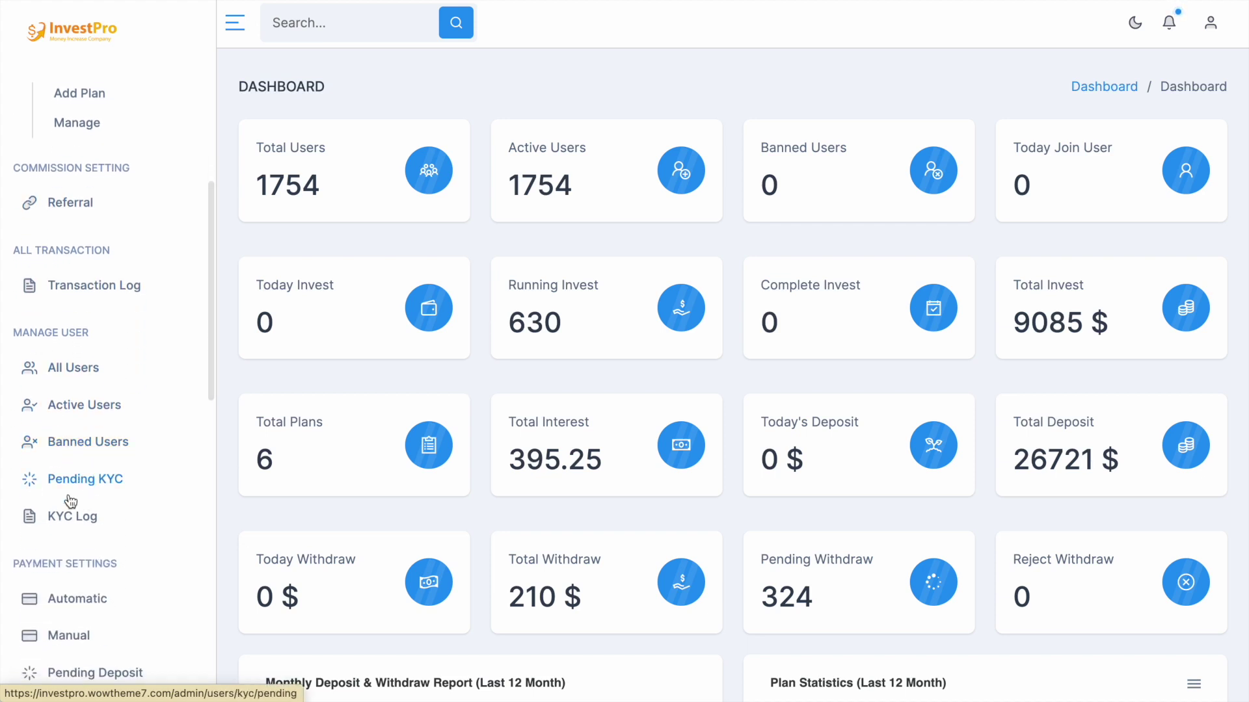
scroll(70, 501, down, 3)
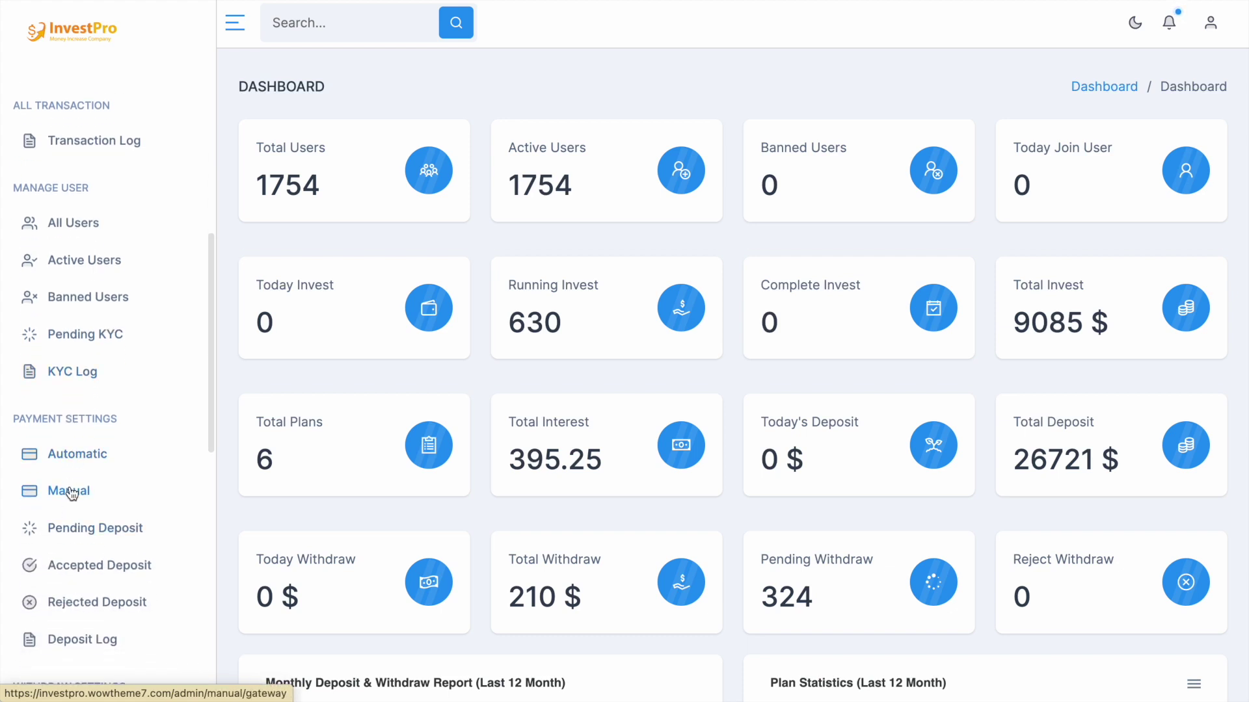
scroll(72, 493, down, 3)
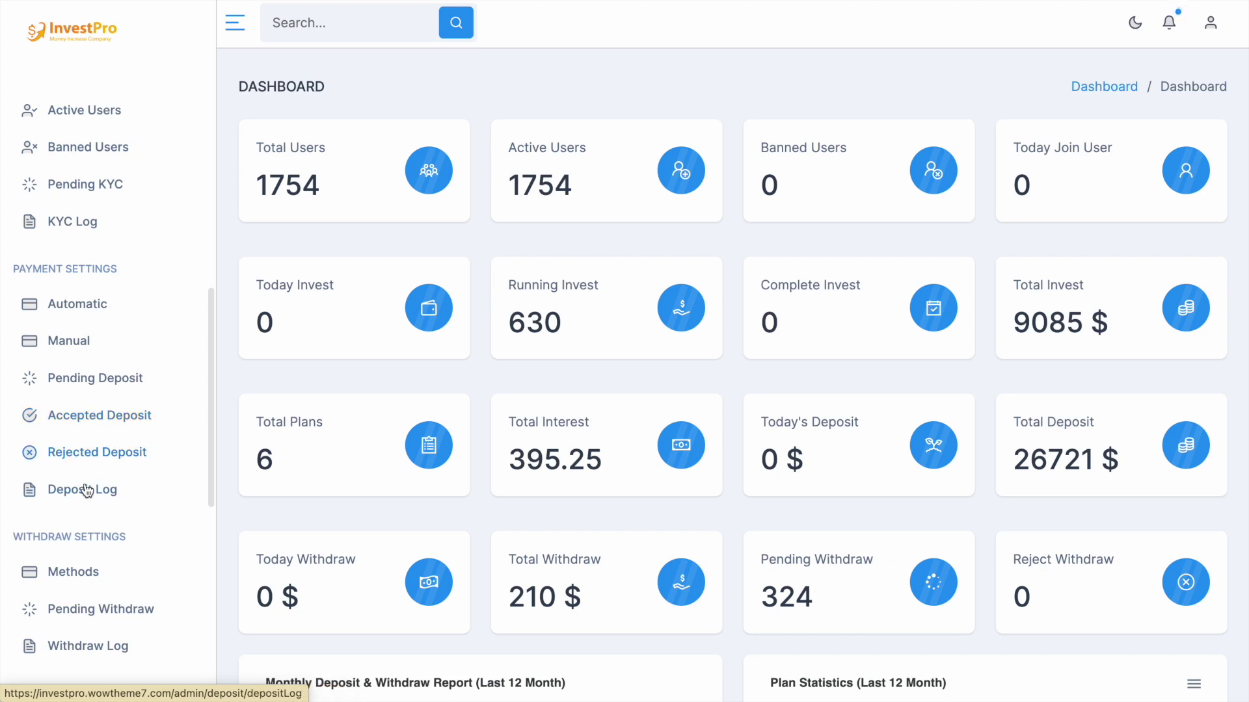
scroll(72, 501, down, 3)
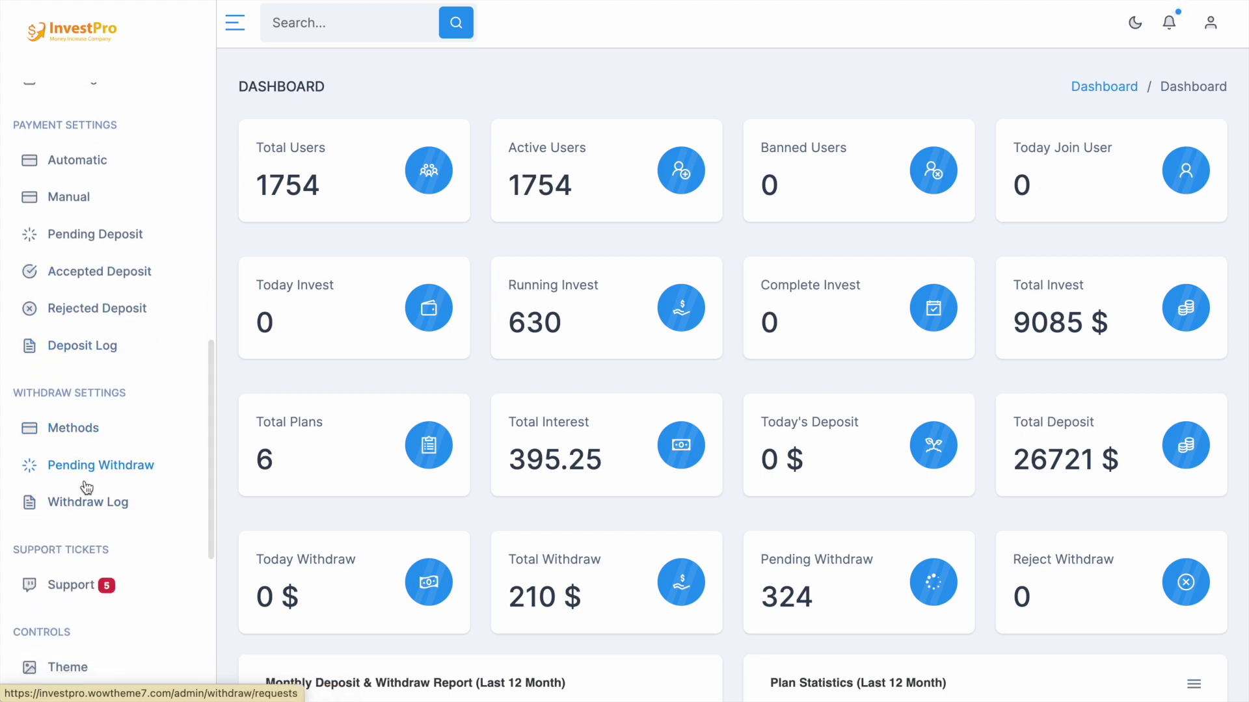
scroll(100, 509, down, 5)
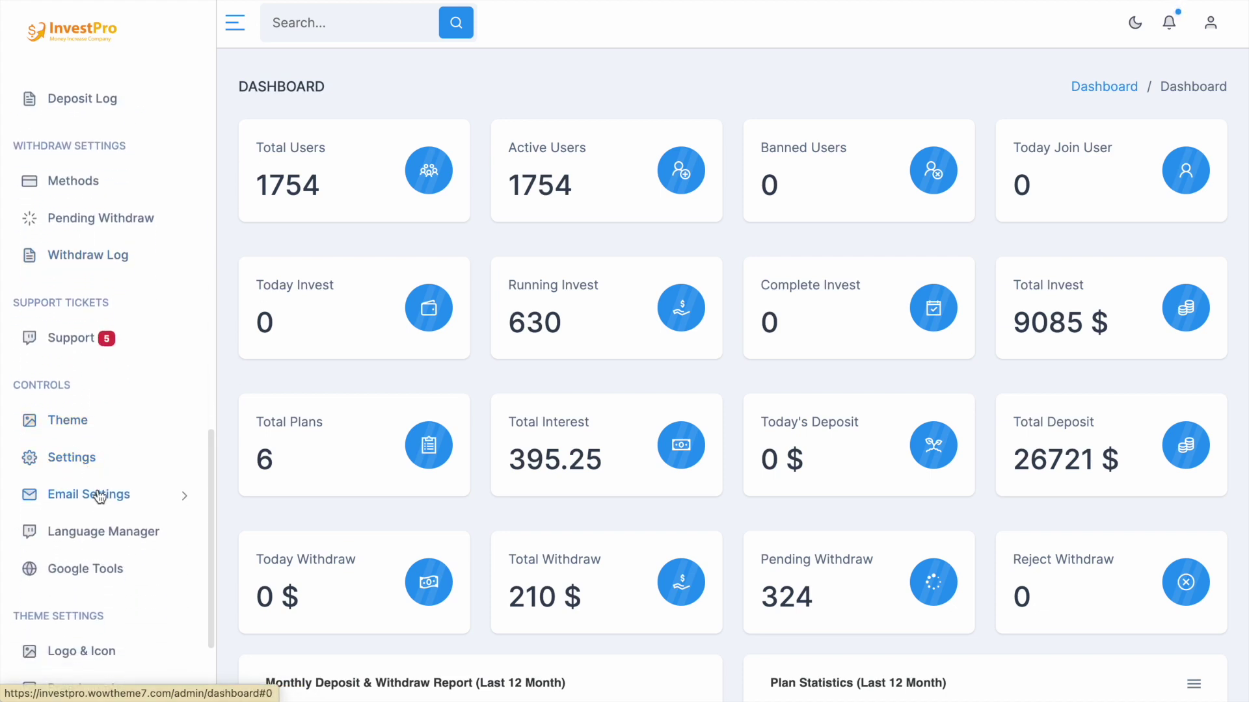
scroll(100, 501, down, 2)
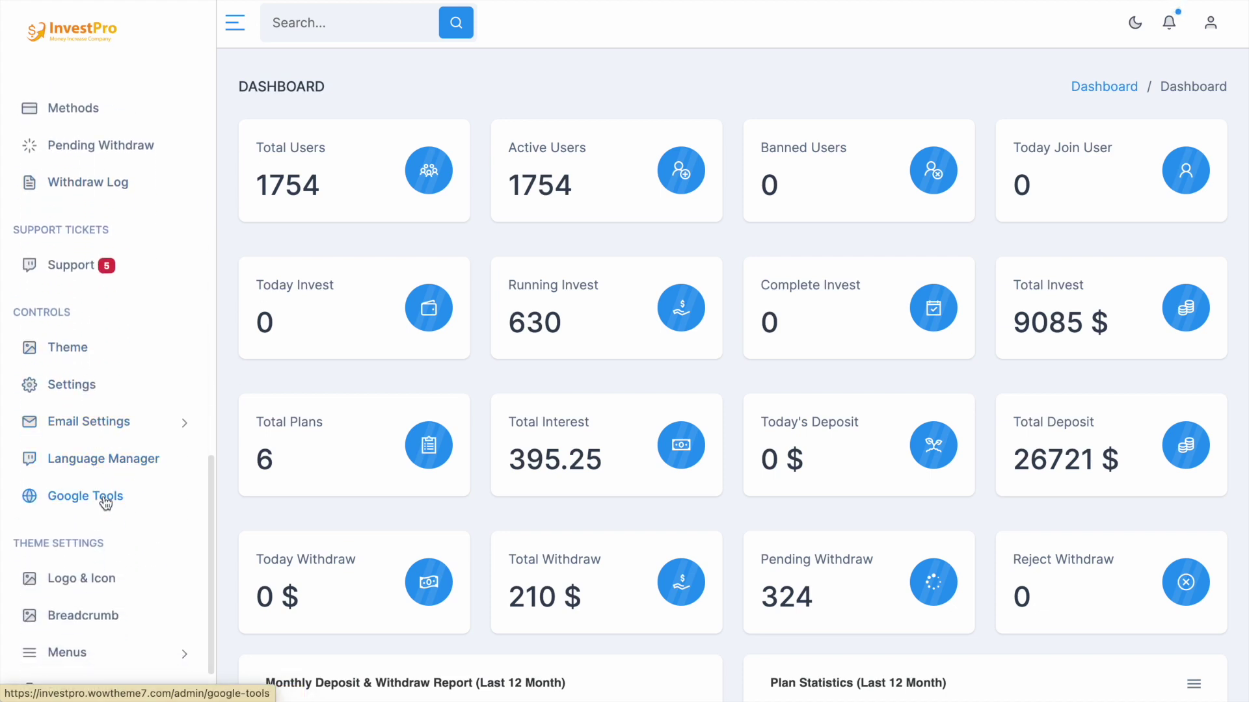
Step: Review the remaining theme settings entries in the admin navigation and the About section on the public home page
scroll(92, 582, down, 2)
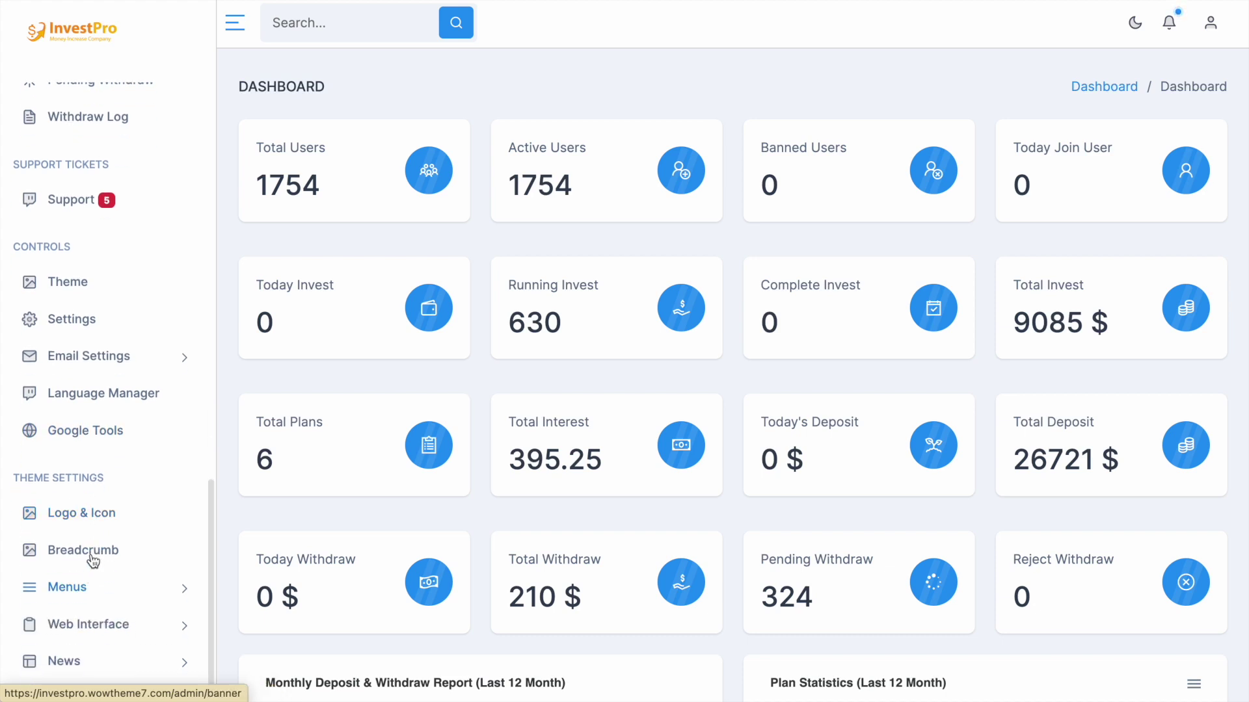
scroll(81, 562, down, 1)
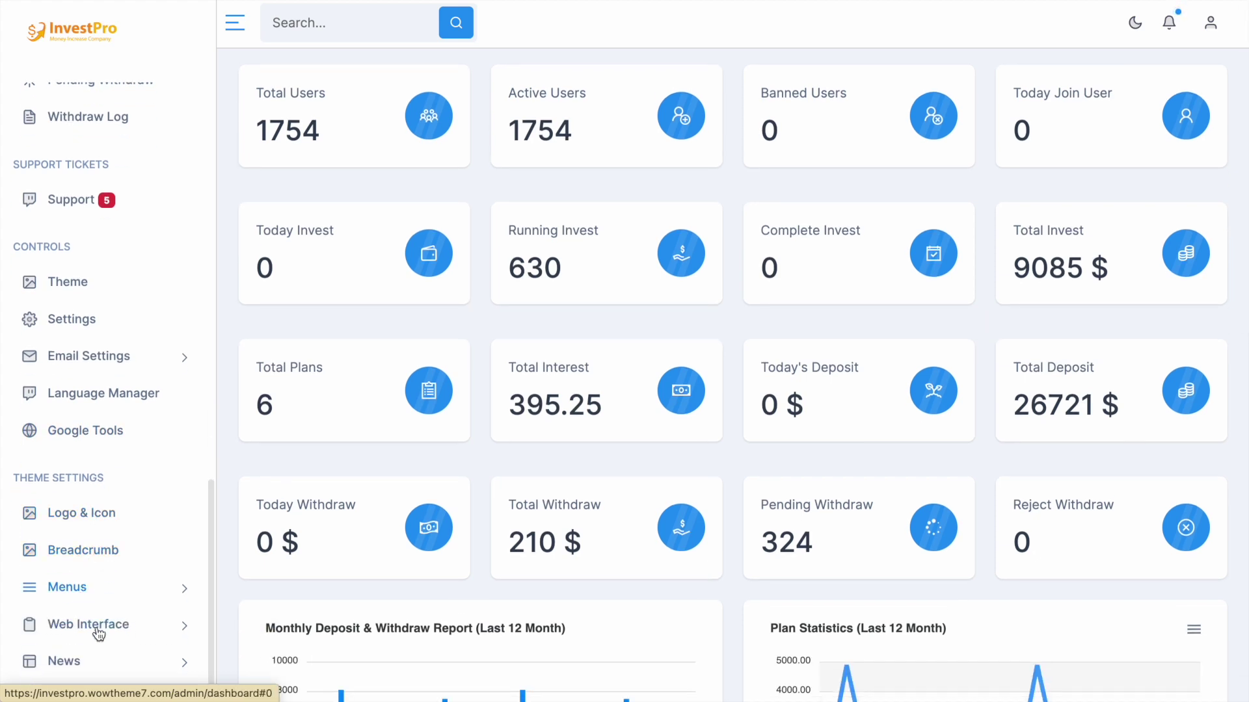
scroll(105, 429, up, 10)
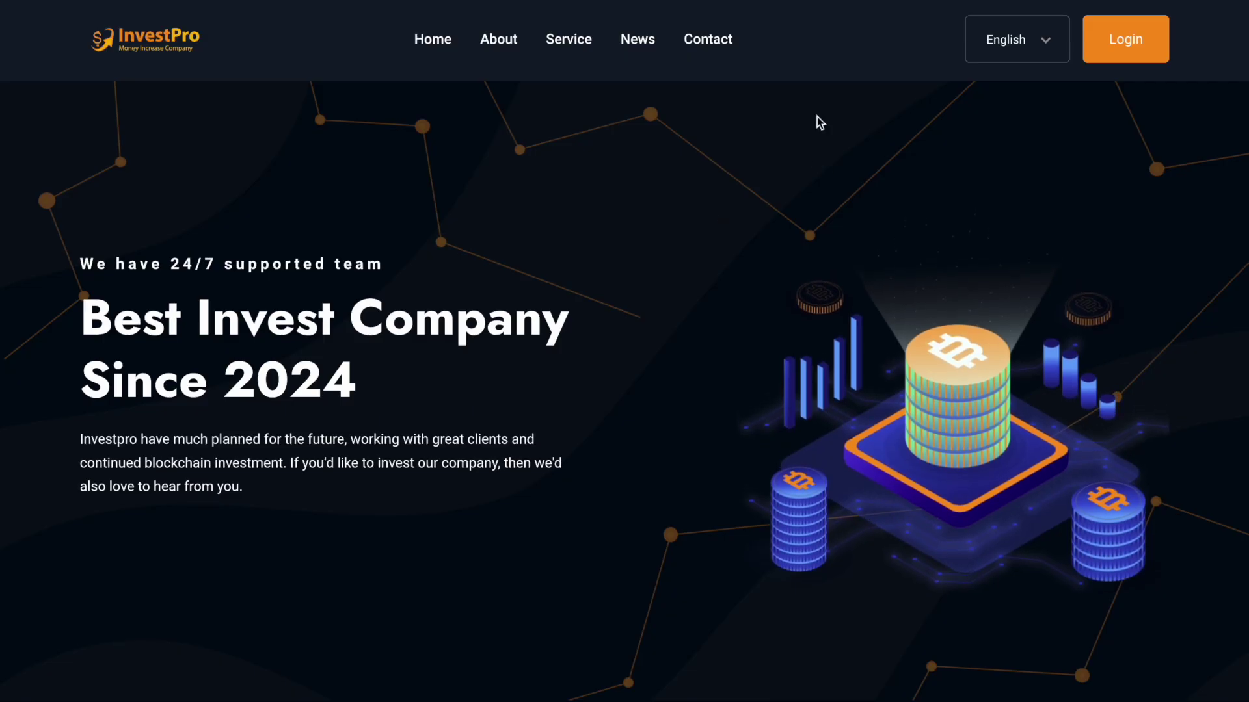
scroll(445, 225, down, 7)
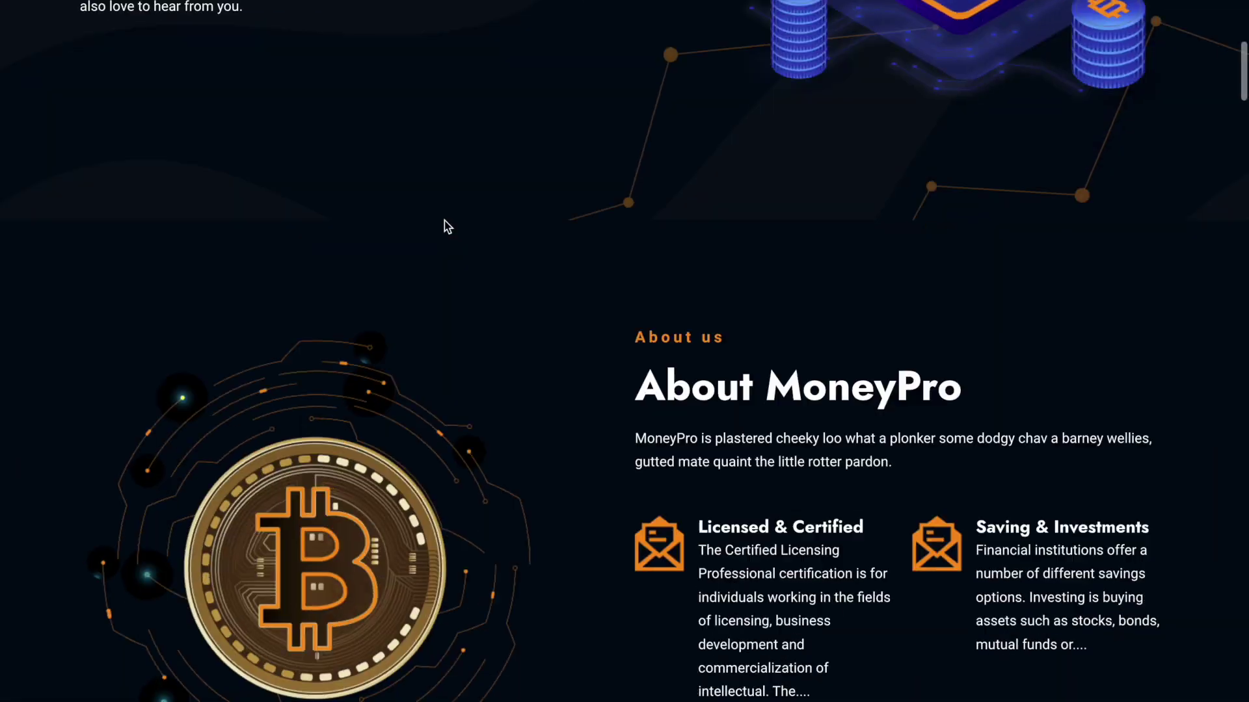
scroll(445, 224, up, 7)
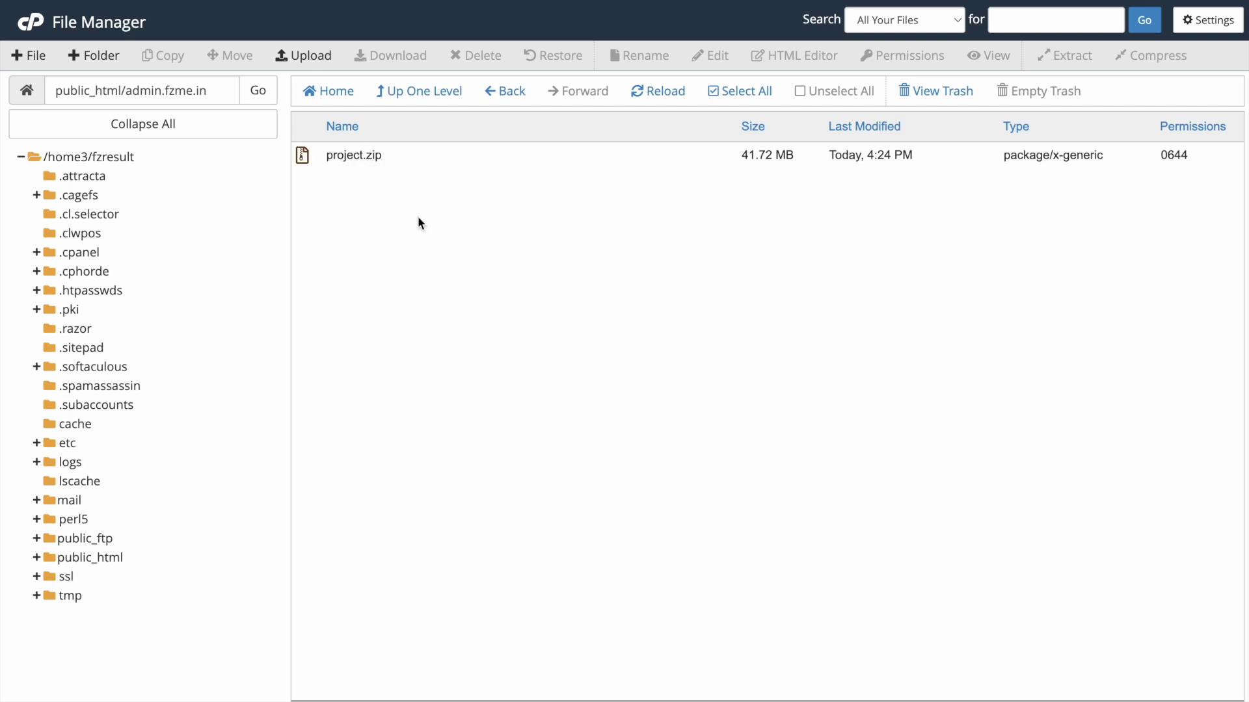
Step: In cPanel File Manager, extract project.zip into /public_html/admin.fzme.in
right_click(353, 151)
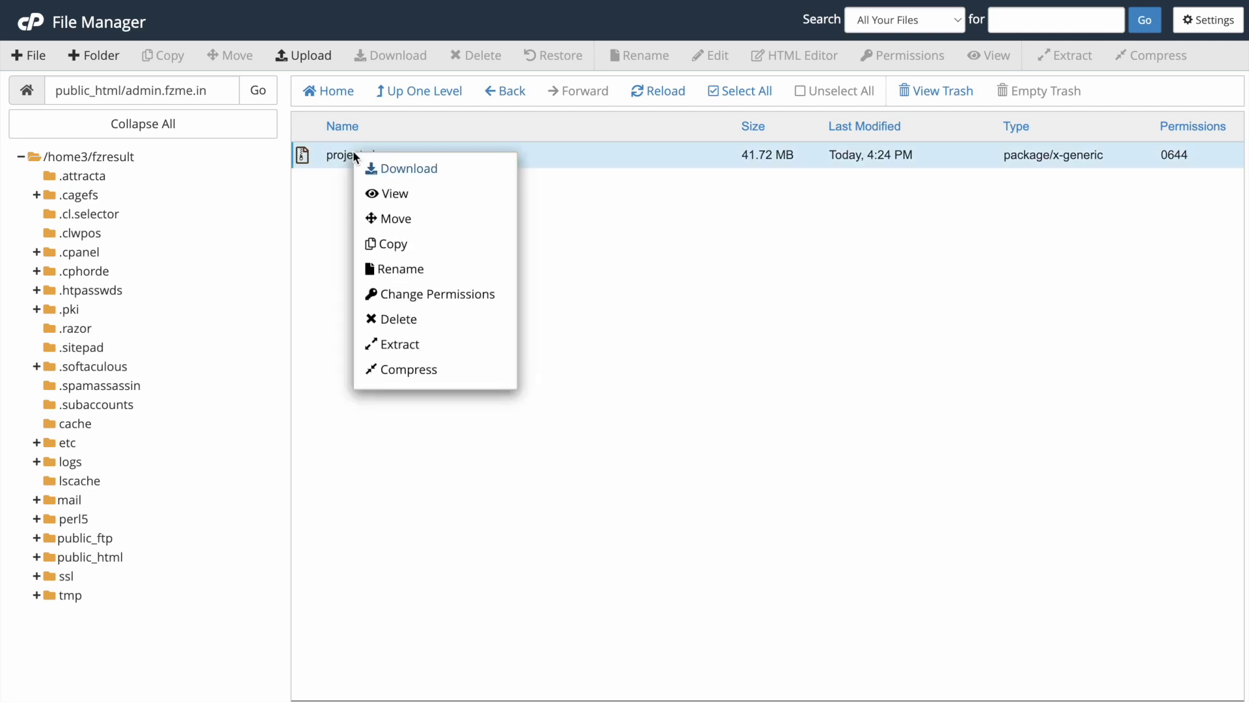
click(431, 350)
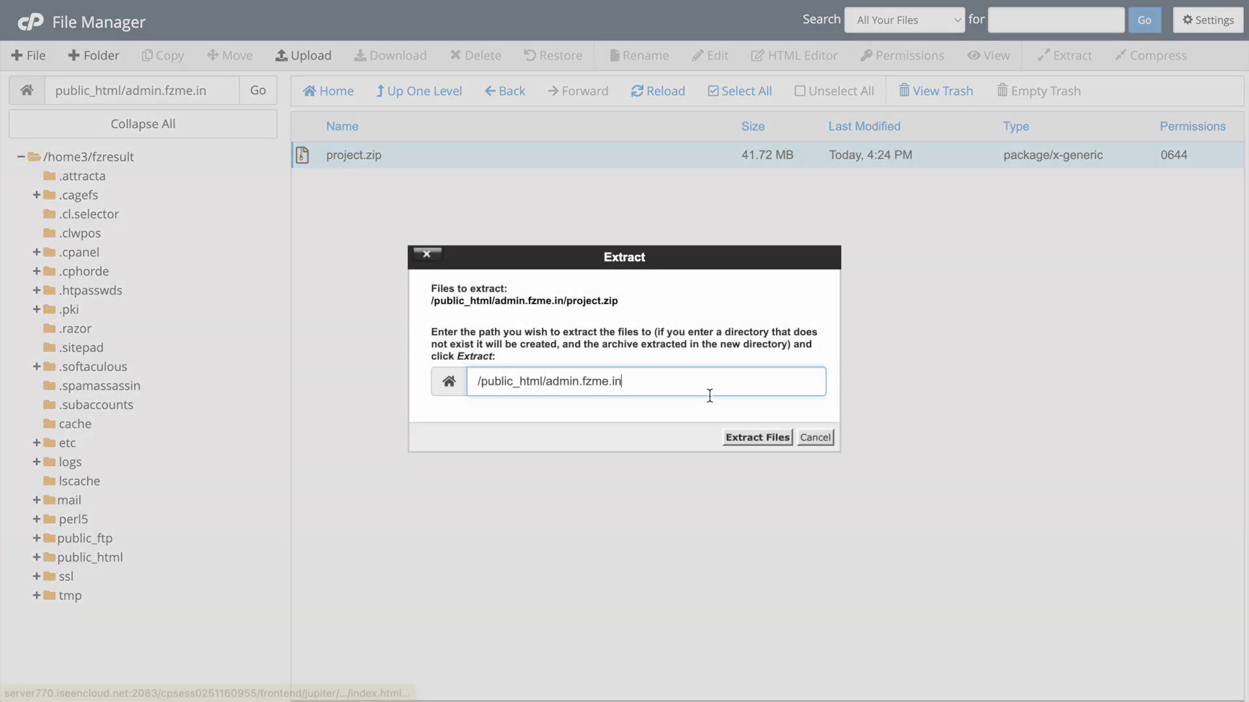
click(757, 437)
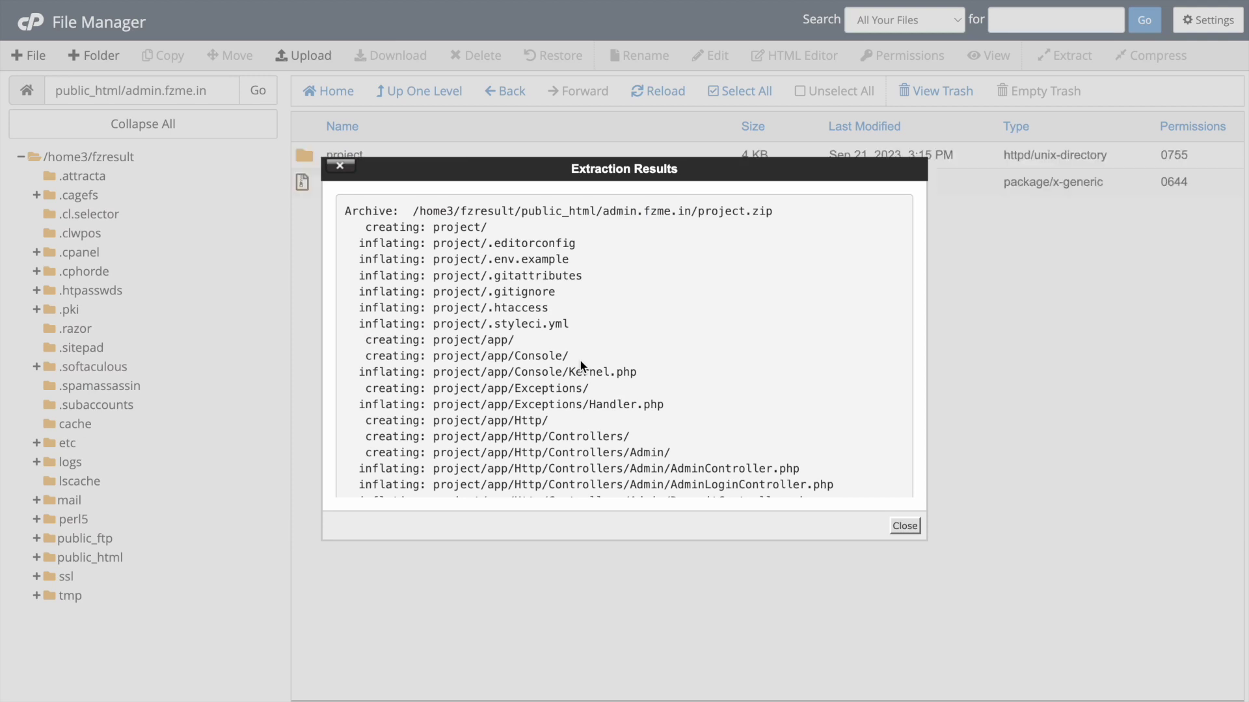
click(905, 527)
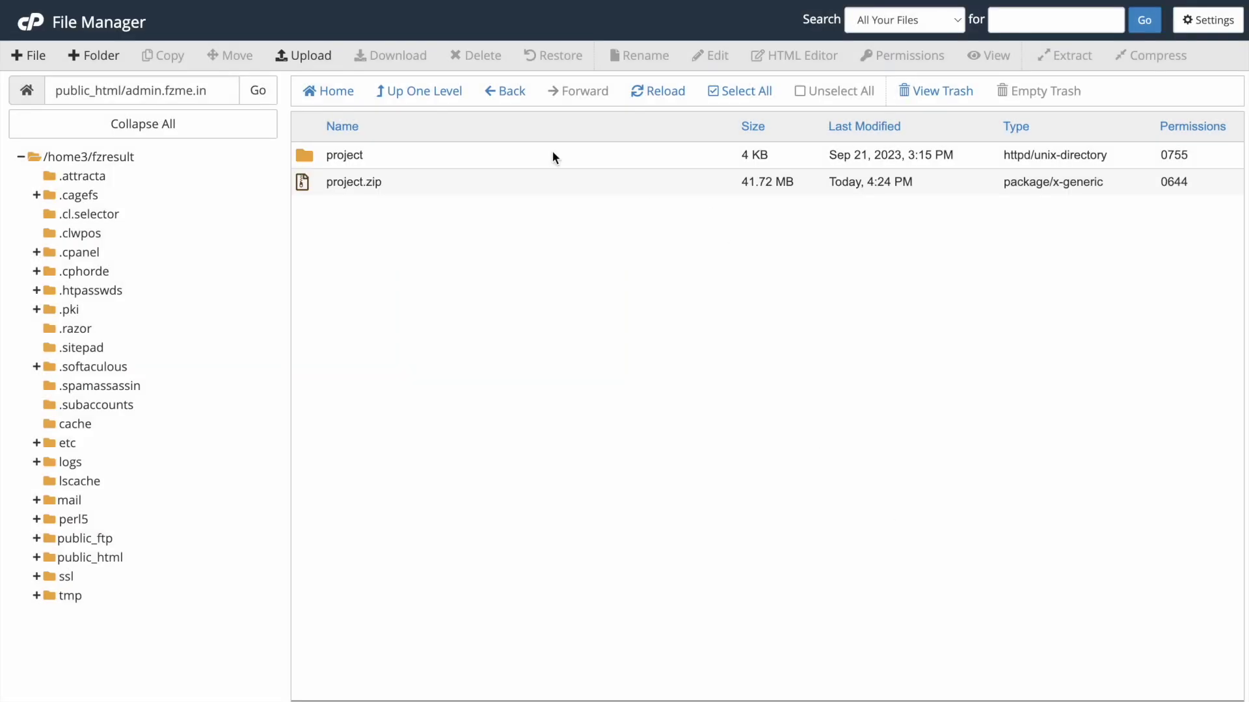
Step: Move all contents of the extracted project folder to /public_html/admin.fzme.in/ and return to that parent folder
double_click(303, 154)
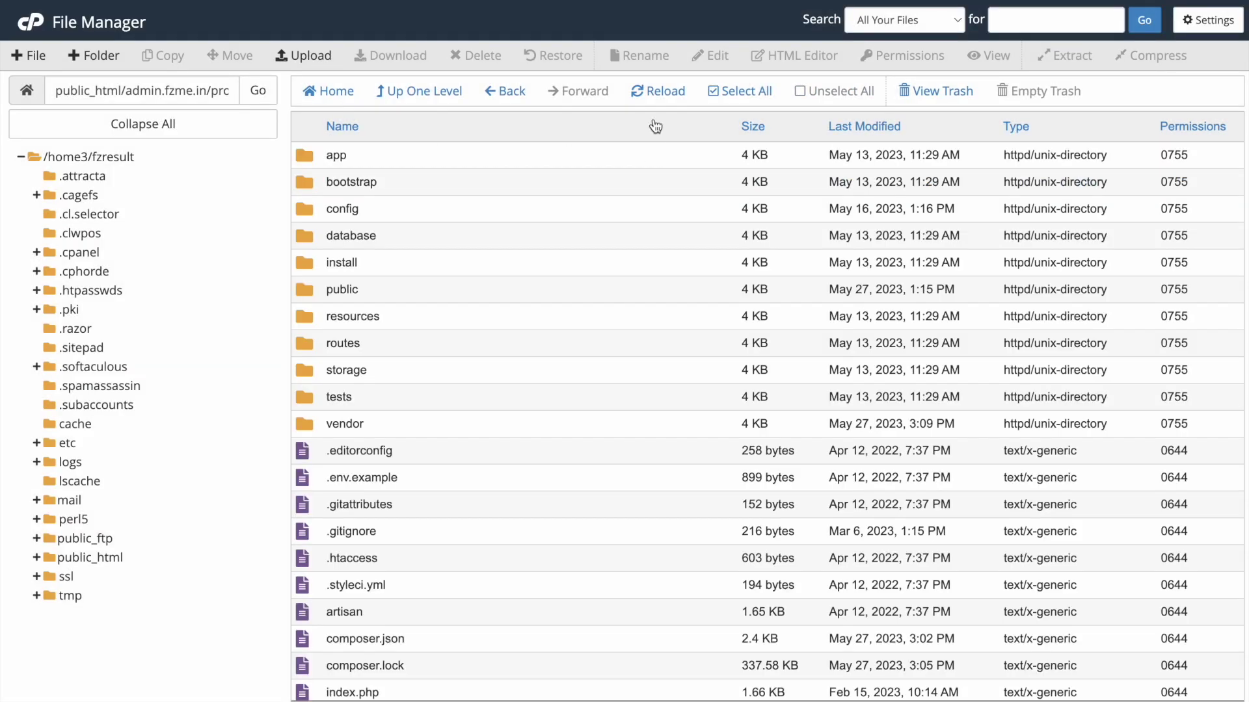
click(726, 93)
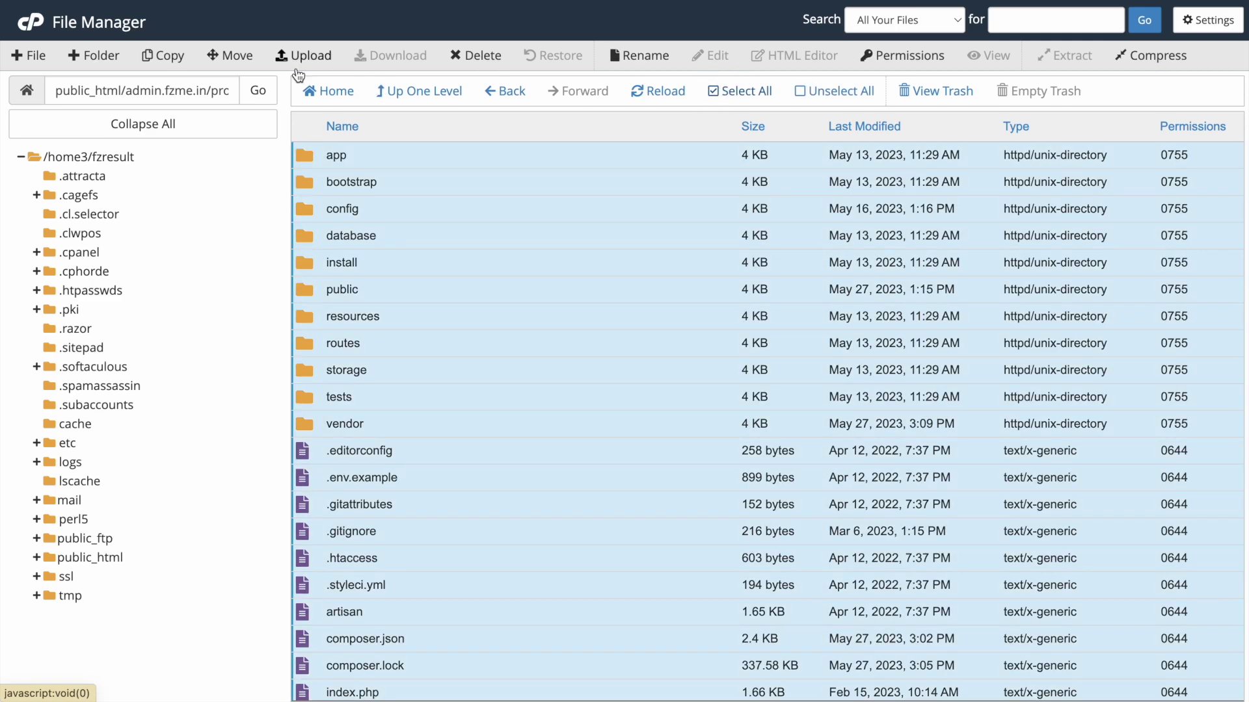
click(231, 60)
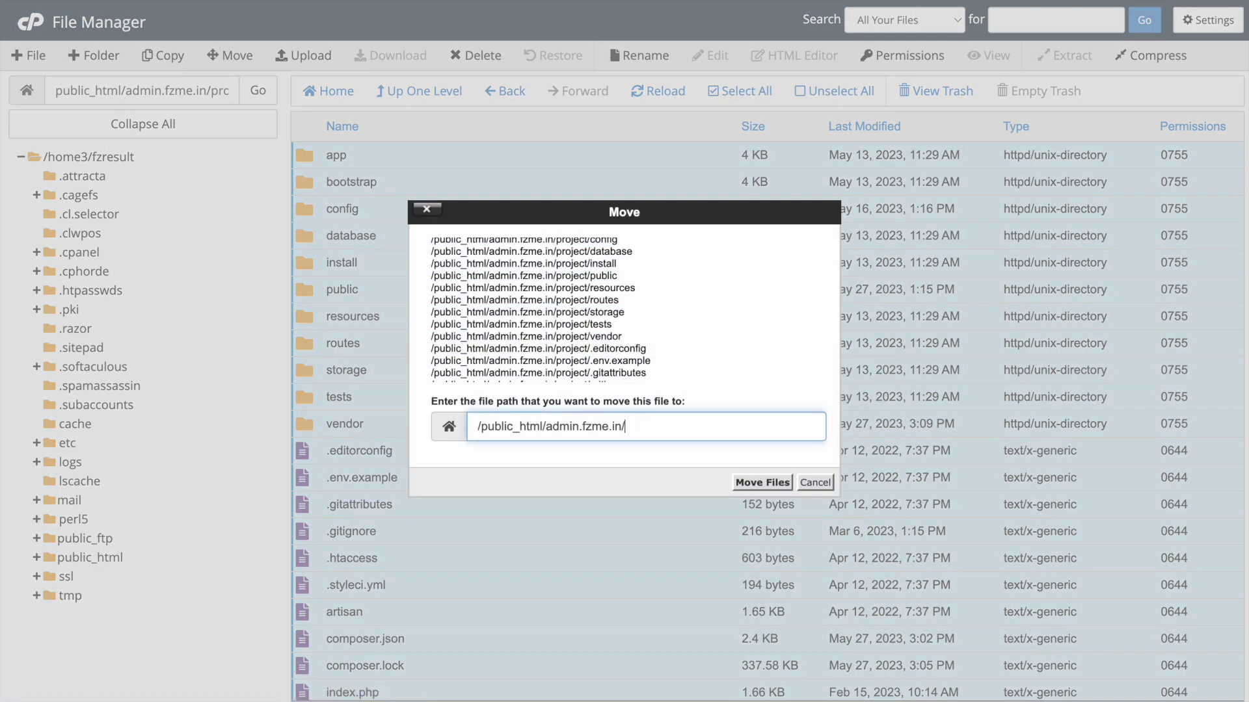
key(Return)
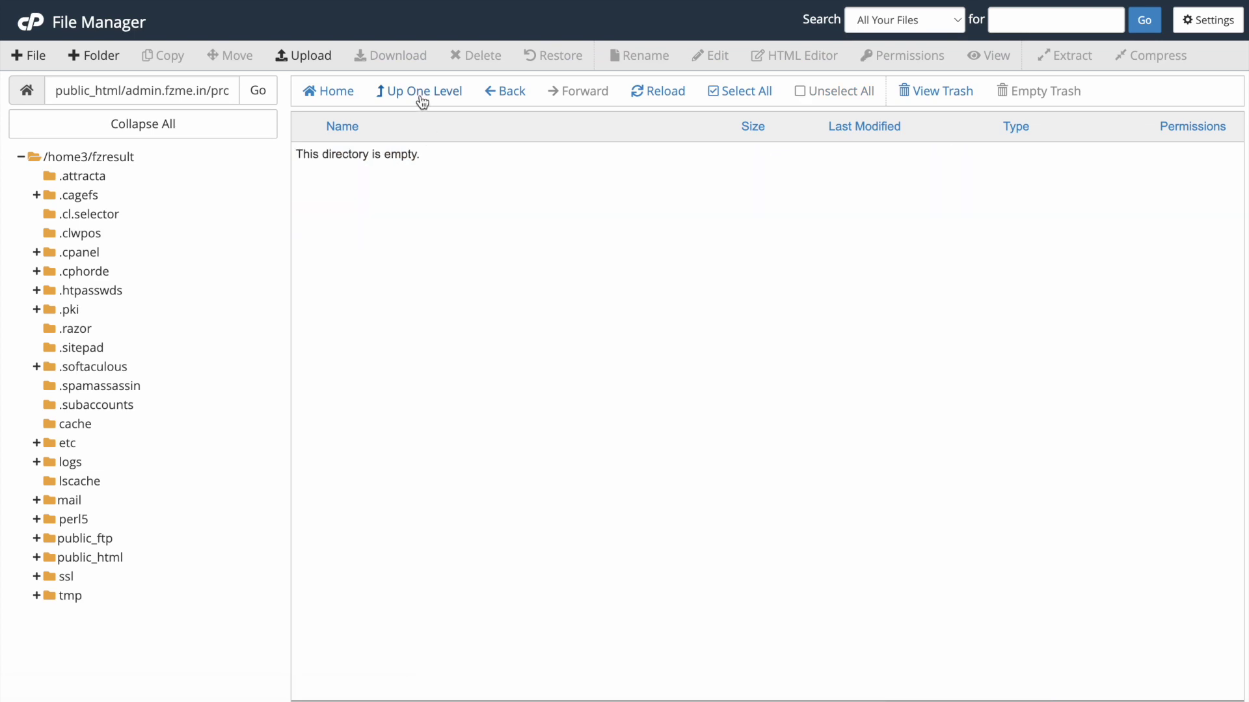
click(421, 98)
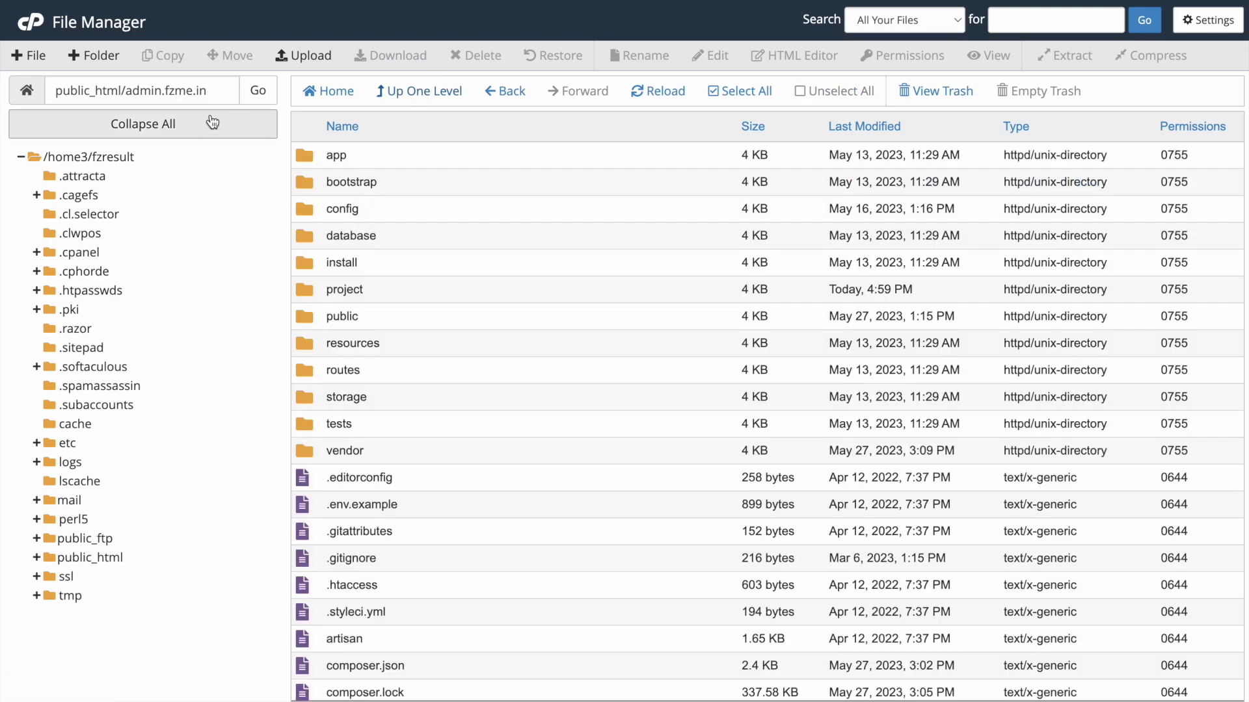
drag(126, 91, 223, 90)
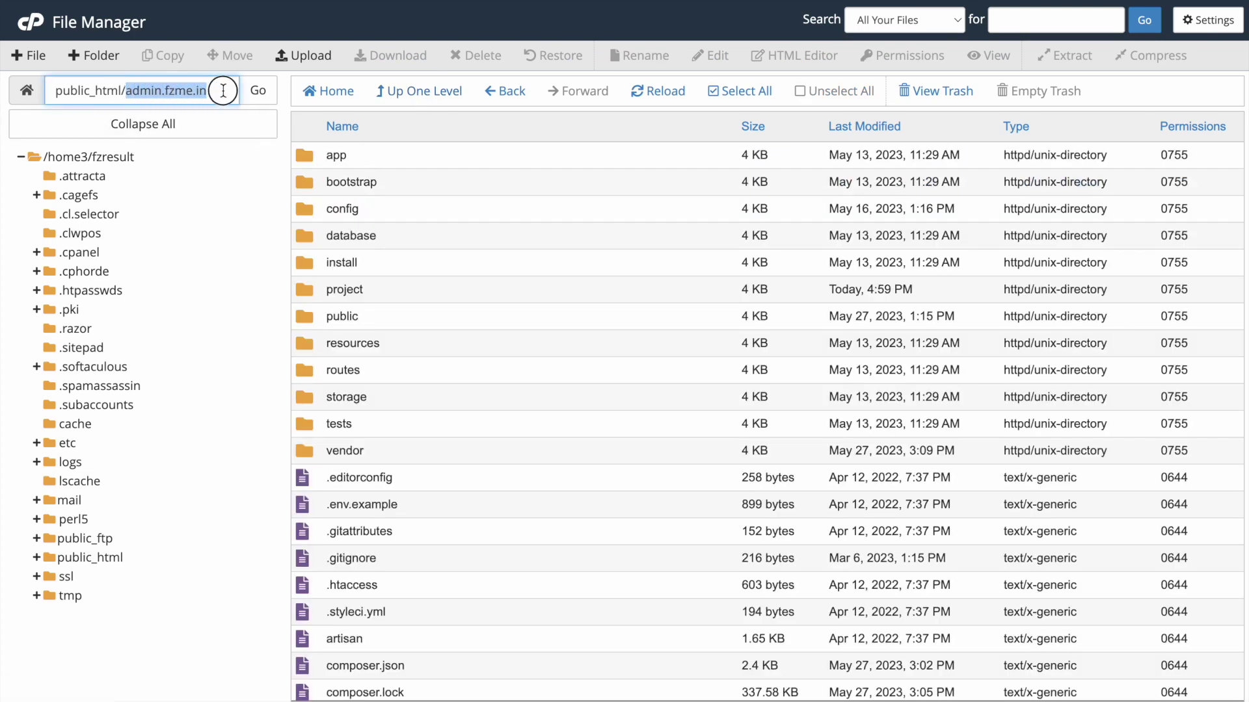
right_click(177, 90)
click(283, 307)
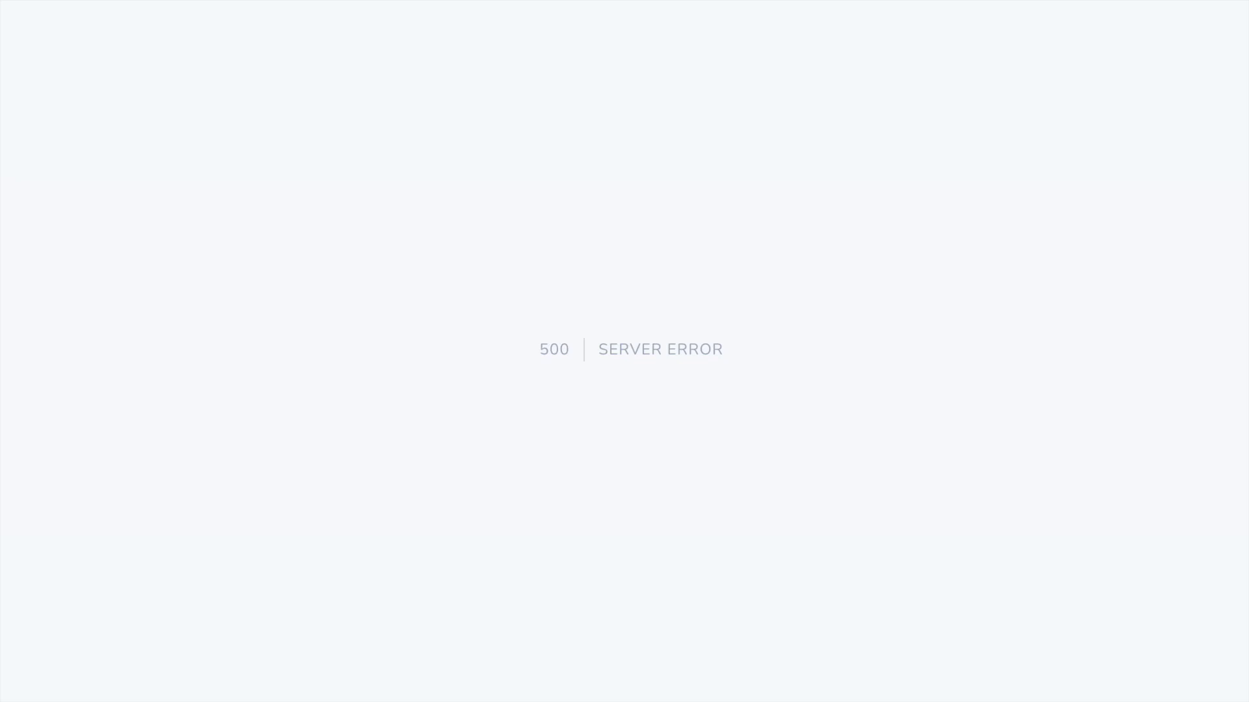
key(ctrl+l)
text(nsta)
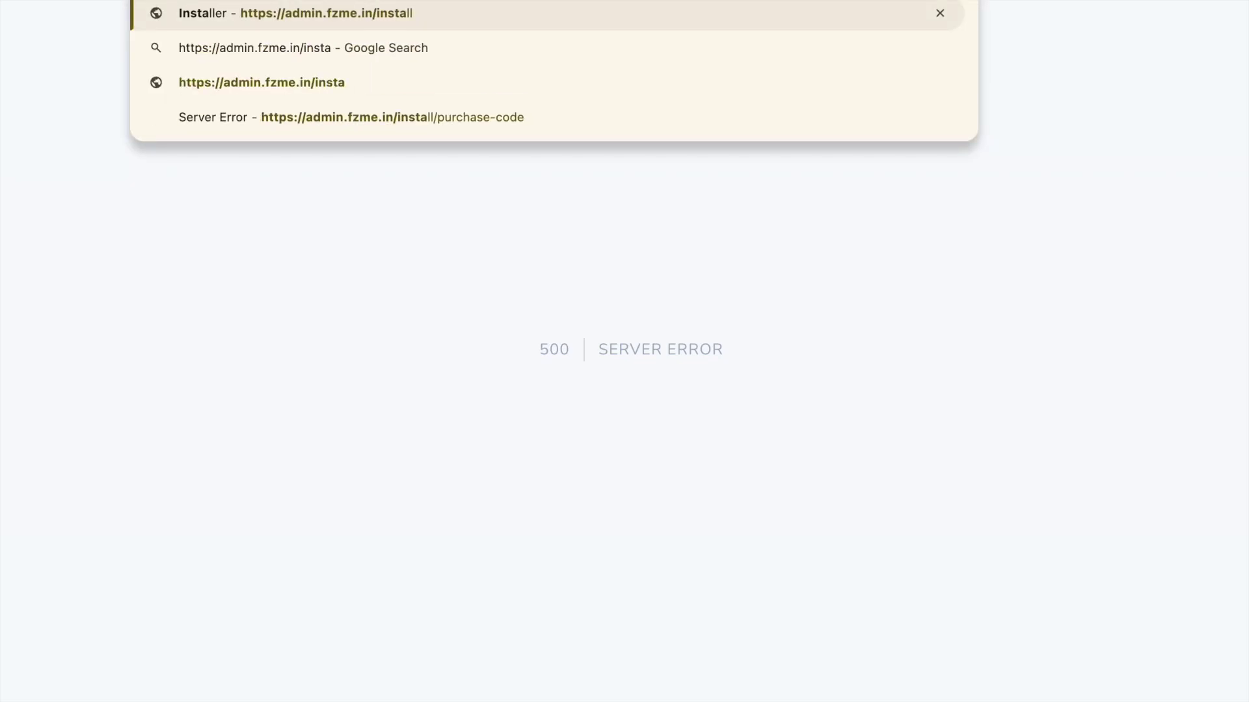
key(Return)
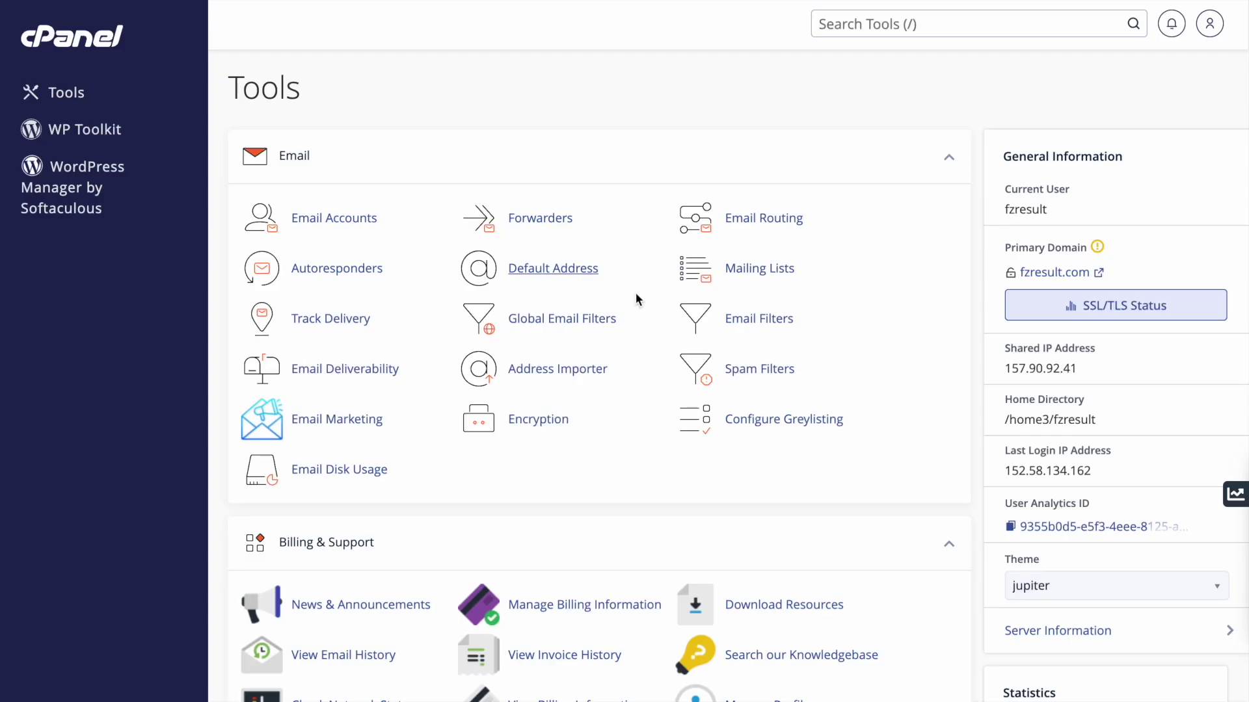
Step: In cPanel, create a database named investmenttest with the MySQL Database Wizard
scroll(495, 151, down, 20)
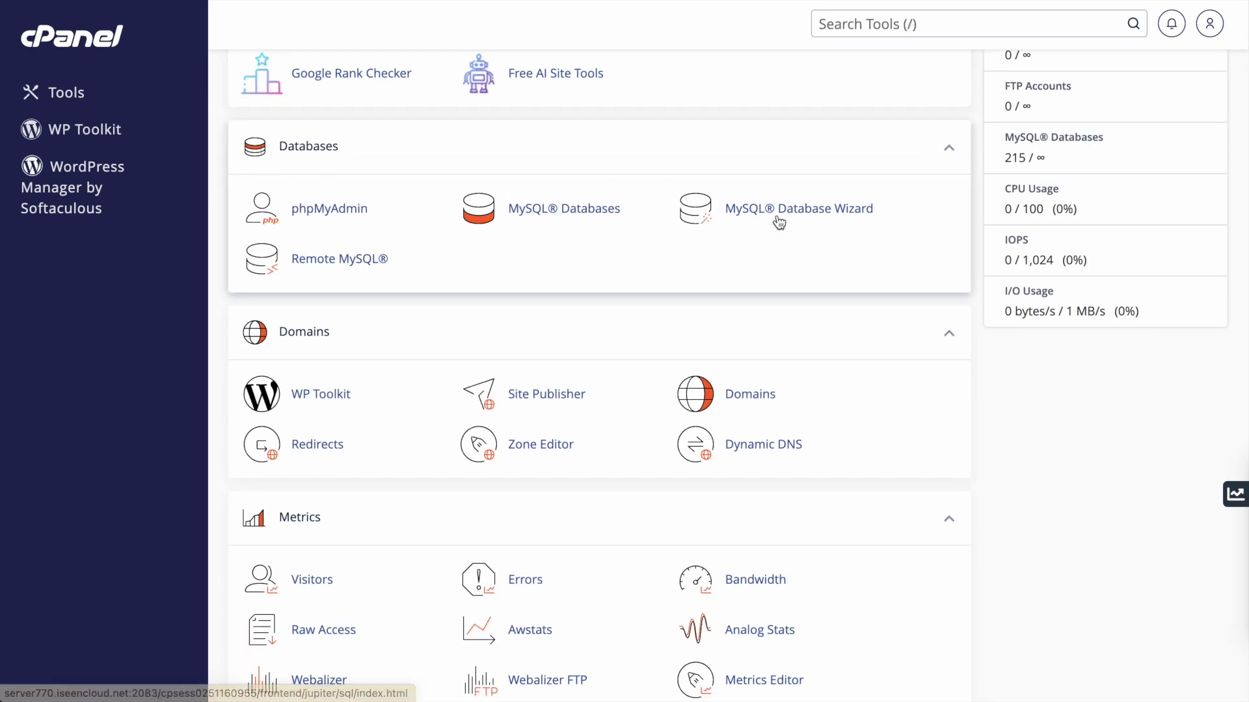
click(820, 224)
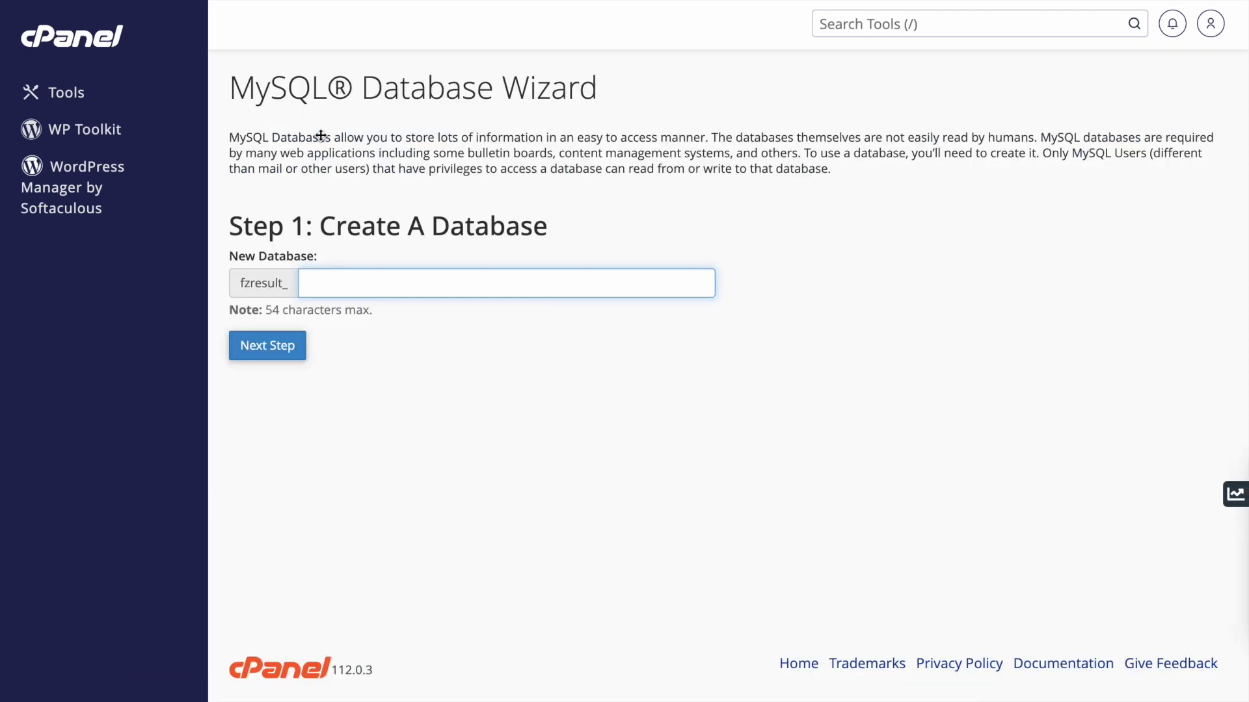
text(investmenttest)
click(285, 350)
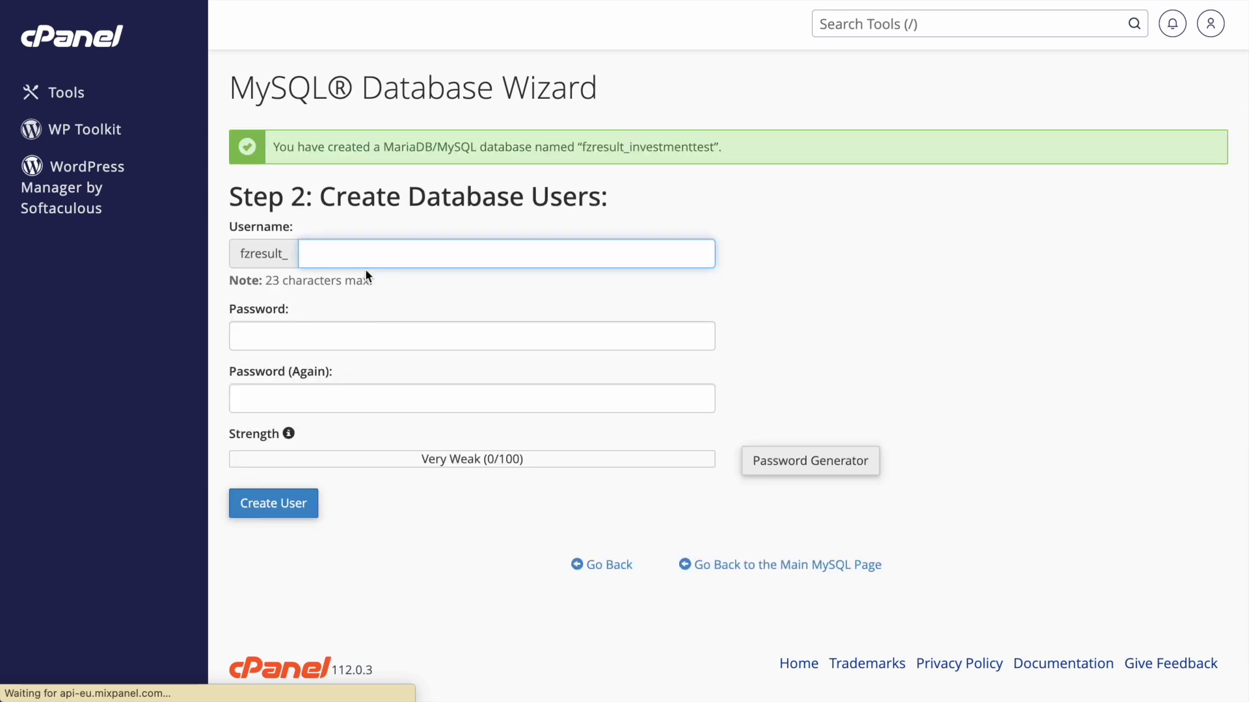
Step: Create the database user investmenttest with a generated password, copying that password for reuse
text(investmenttest)
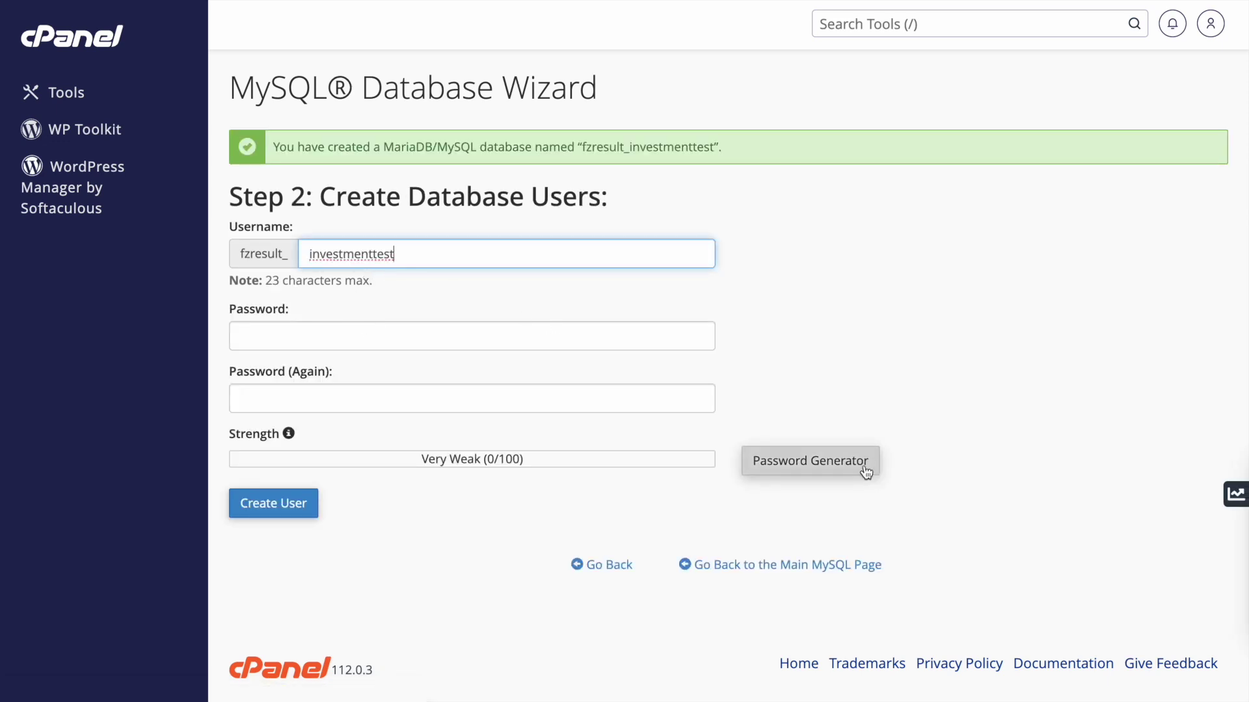
click(862, 470)
click(576, 292)
right_click(576, 294)
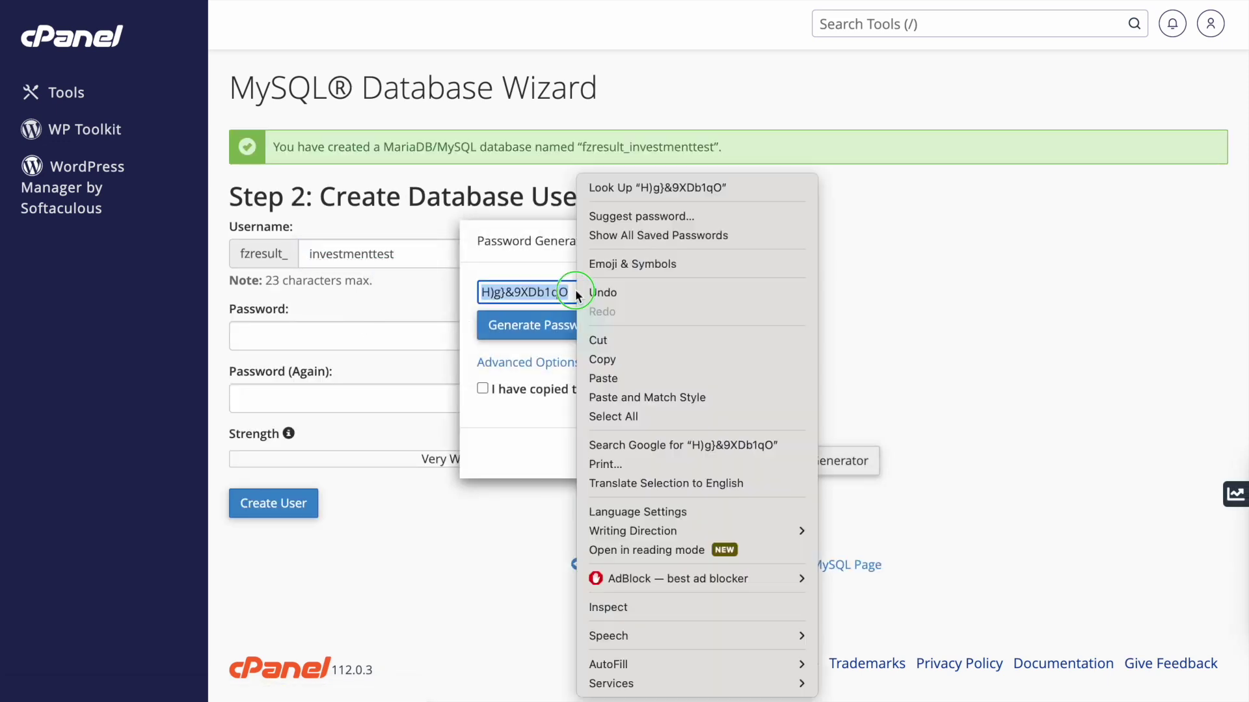
click(637, 362)
click(553, 363)
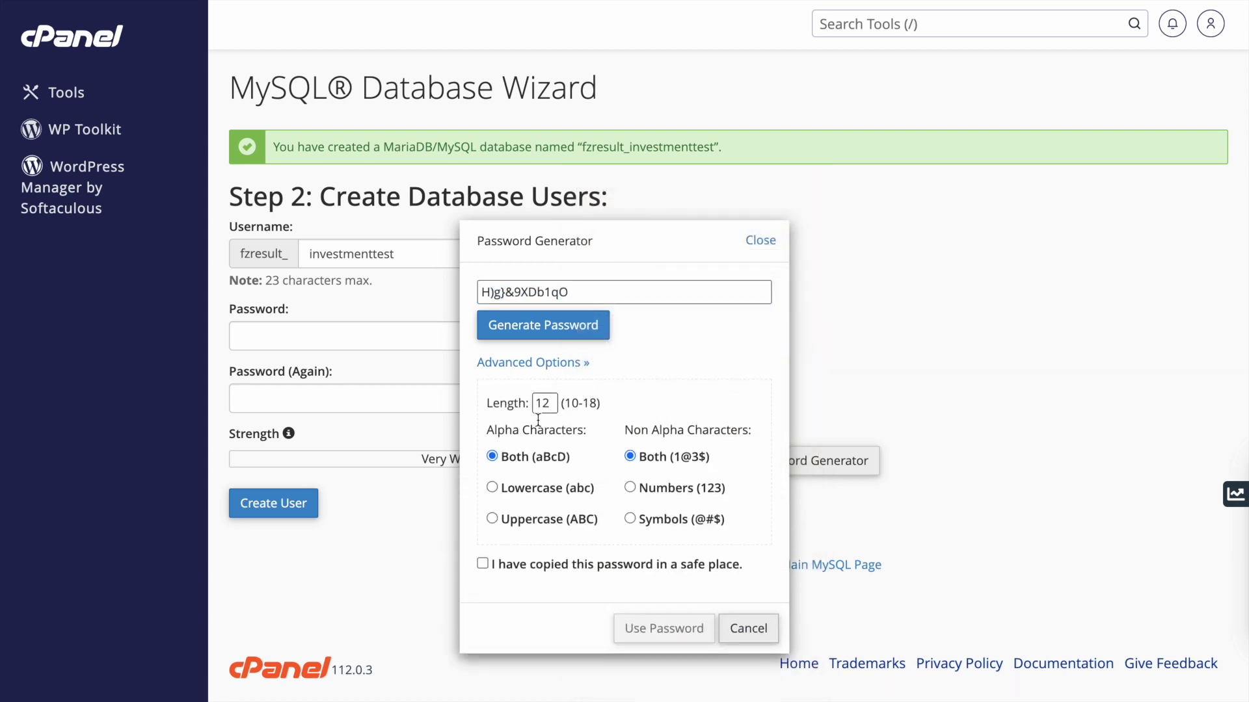
click(520, 563)
click(662, 628)
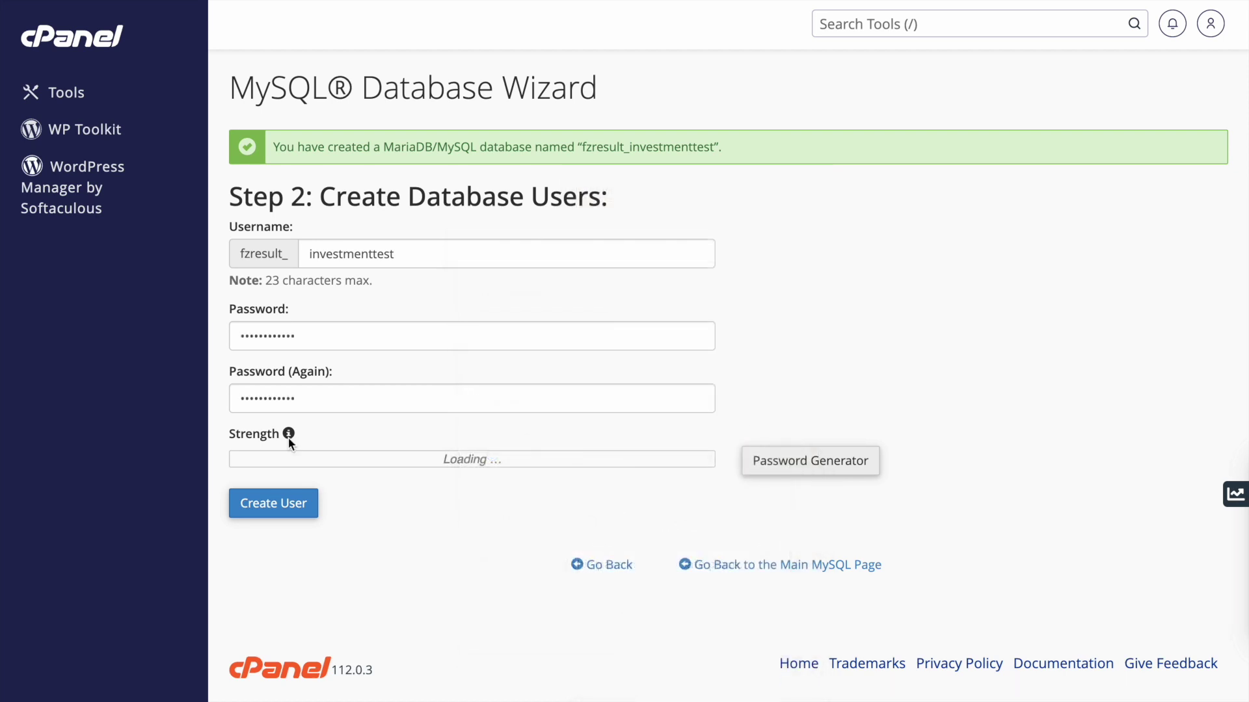
click(266, 506)
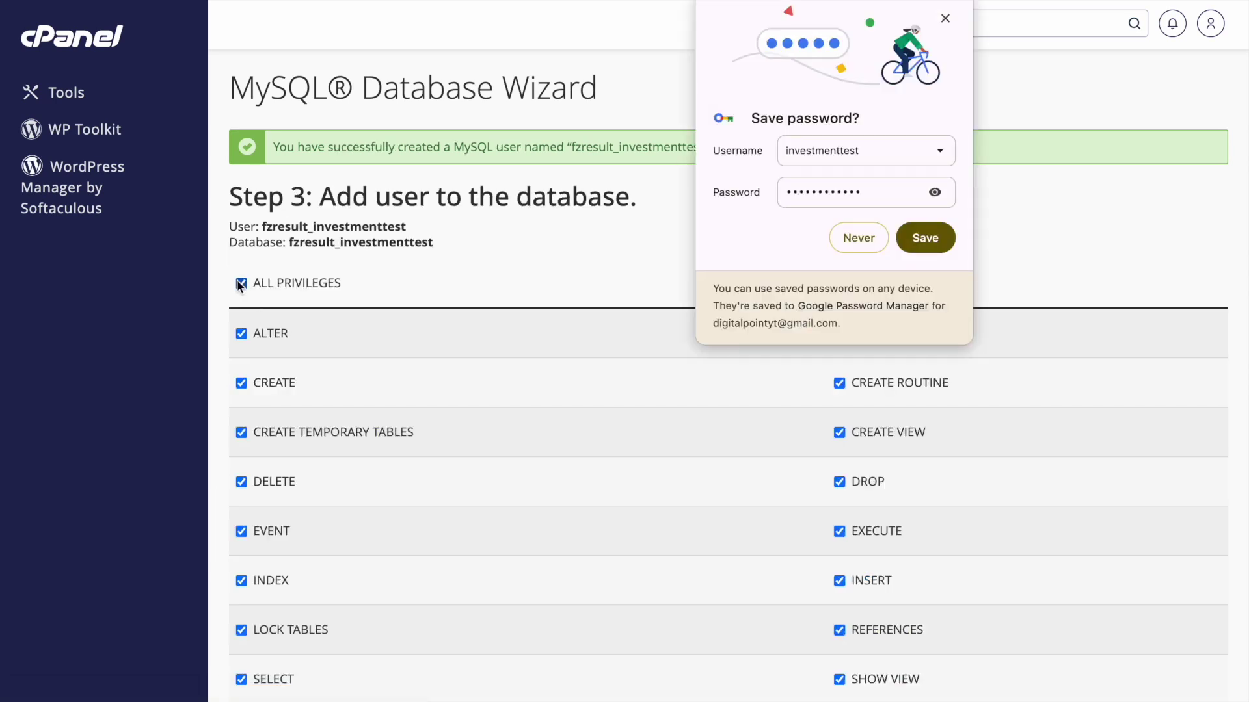
Step: Grant the new user all privileges on the database and complete the wizard's user assignment
click(241, 285)
scroll(241, 284, down, 5)
click(268, 558)
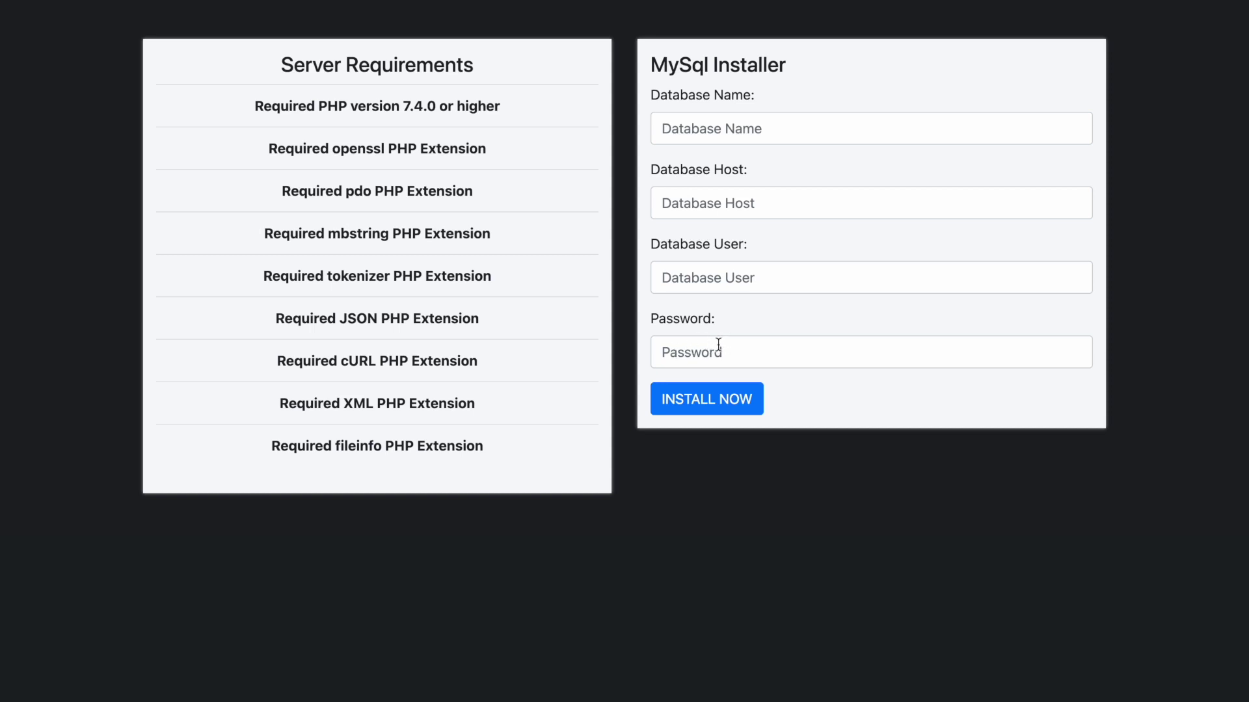
Step: In the MySql Installer page, paste the database password and set the database name to fzresult_investmenttest, copied from the cPanel wizard
click(710, 352)
key(ctrl+v)
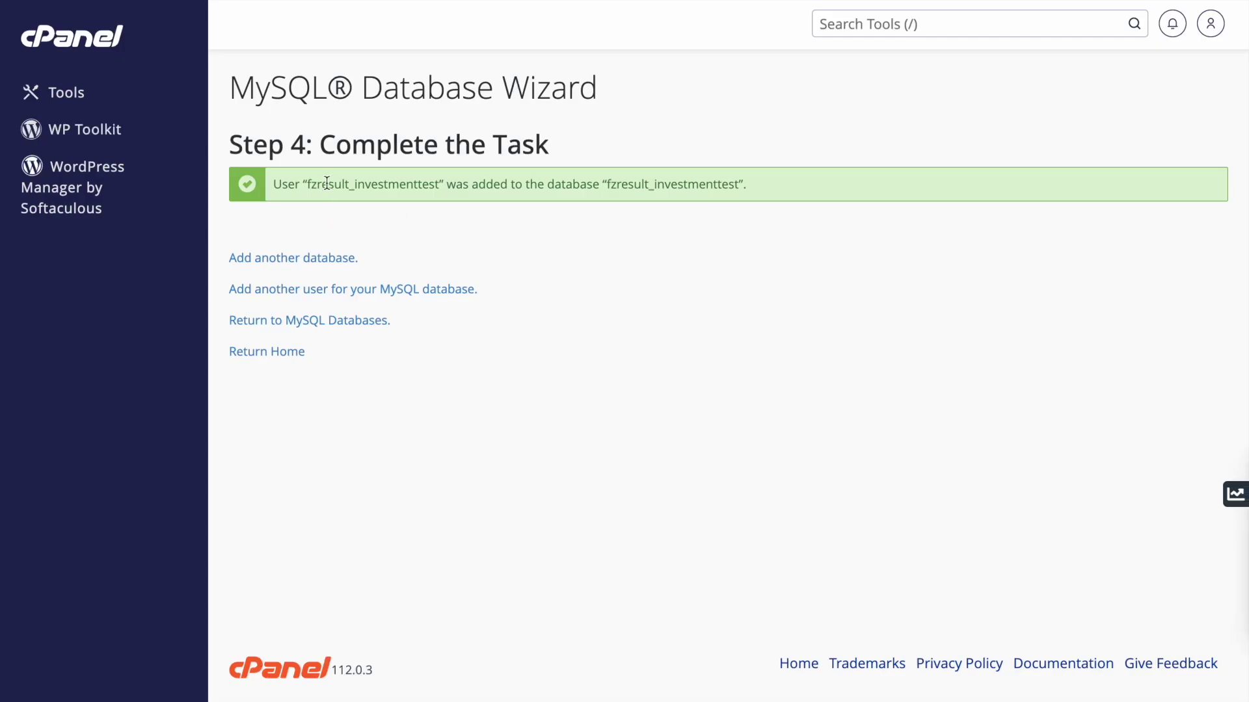
double_click(326, 181)
right_click(326, 181)
click(359, 223)
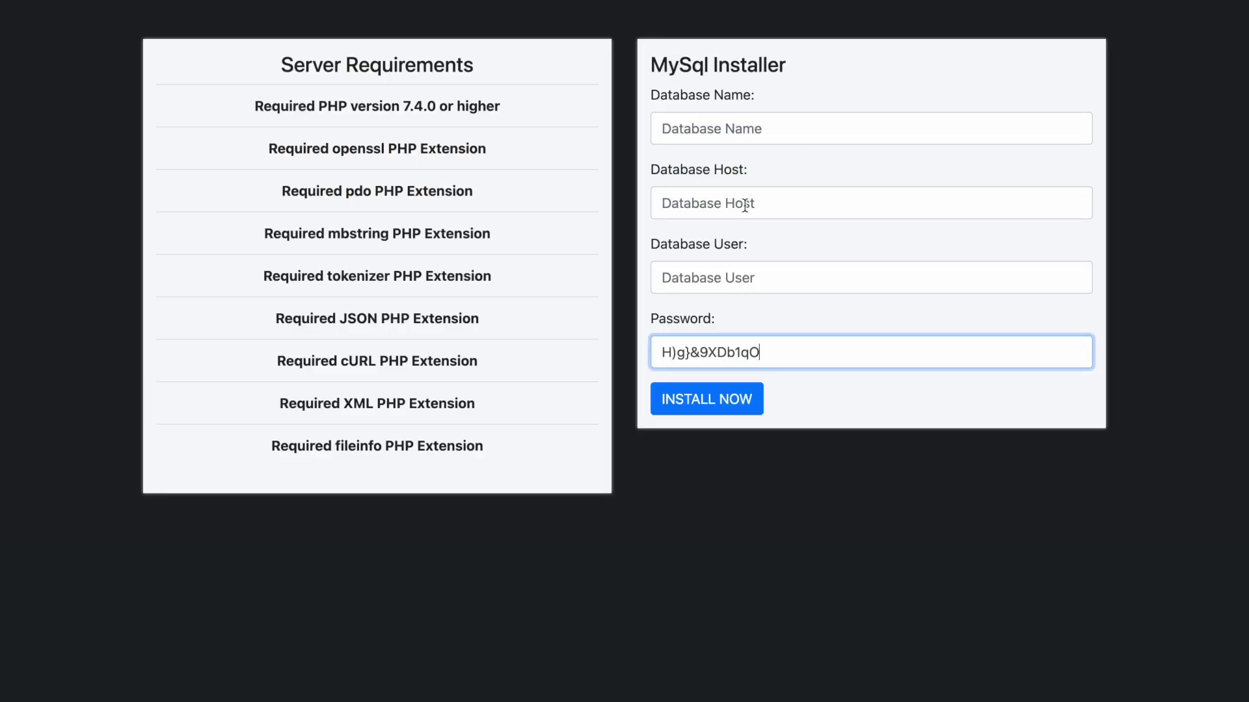
right_click(717, 131)
click(783, 253)
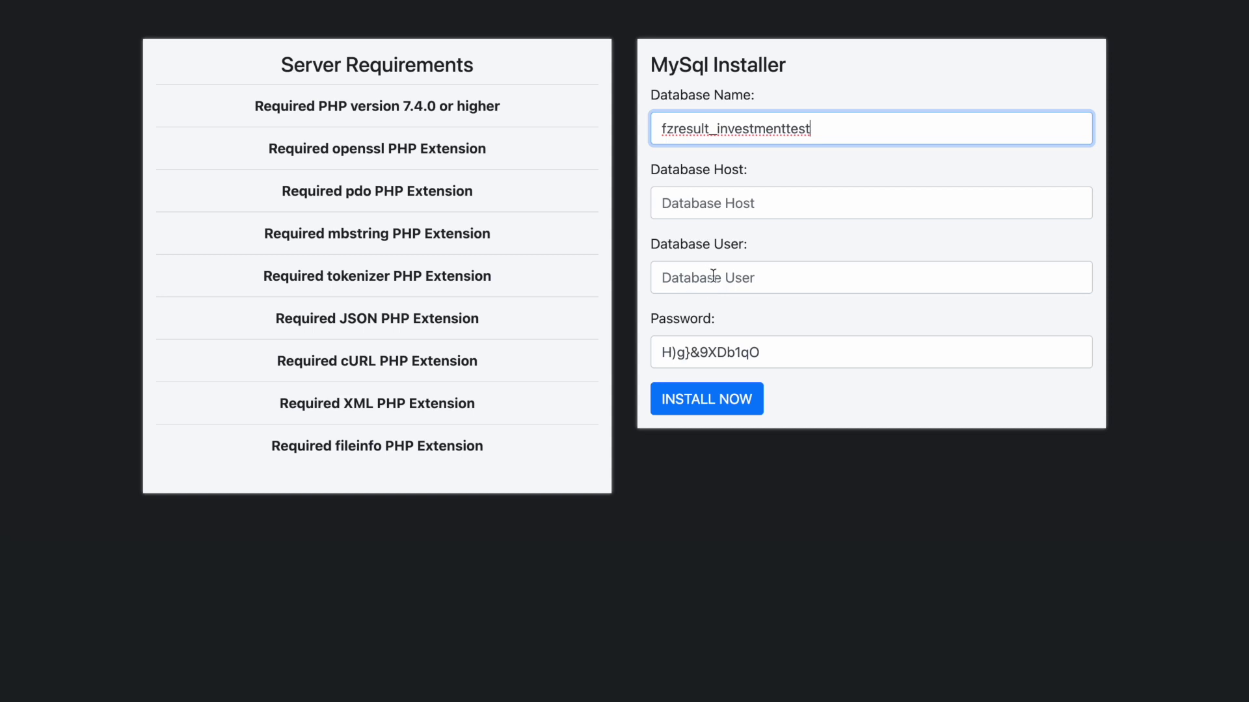
Step: Set the database user to fzresult_investmenttest and the database host to localhost, and start the installation
right_click(713, 276)
click(845, 399)
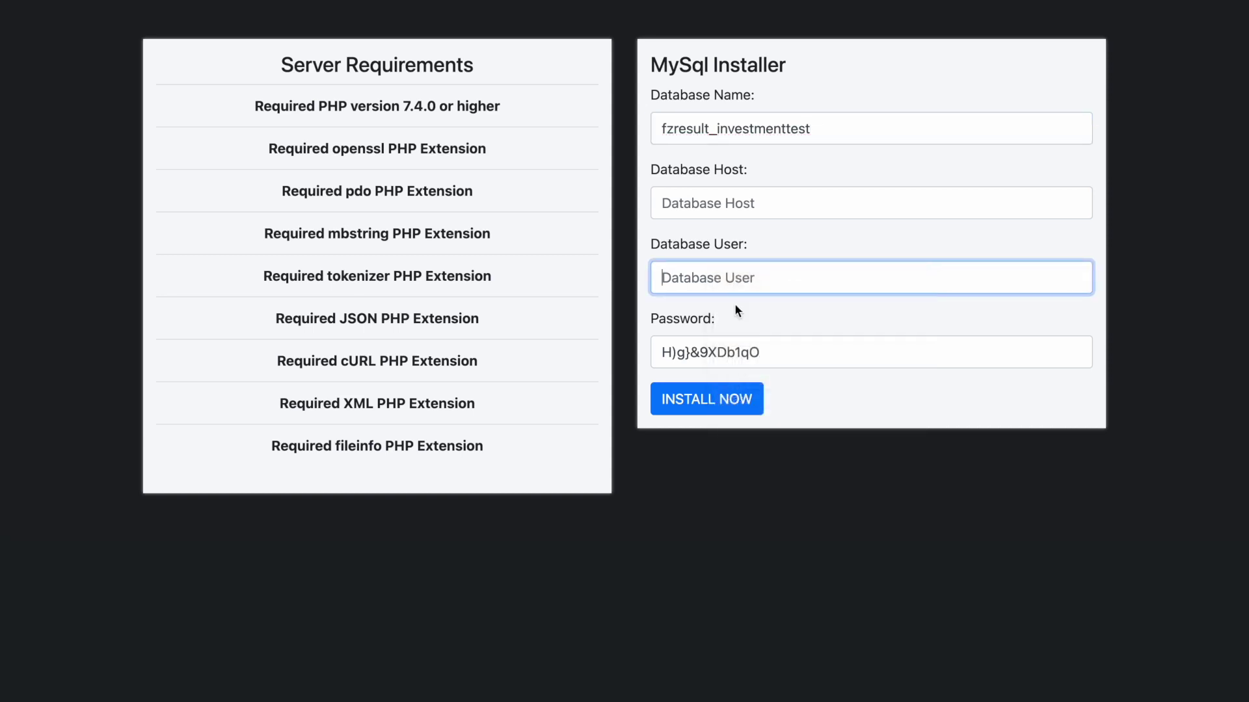
click(734, 210)
click(764, 244)
double_click(745, 191)
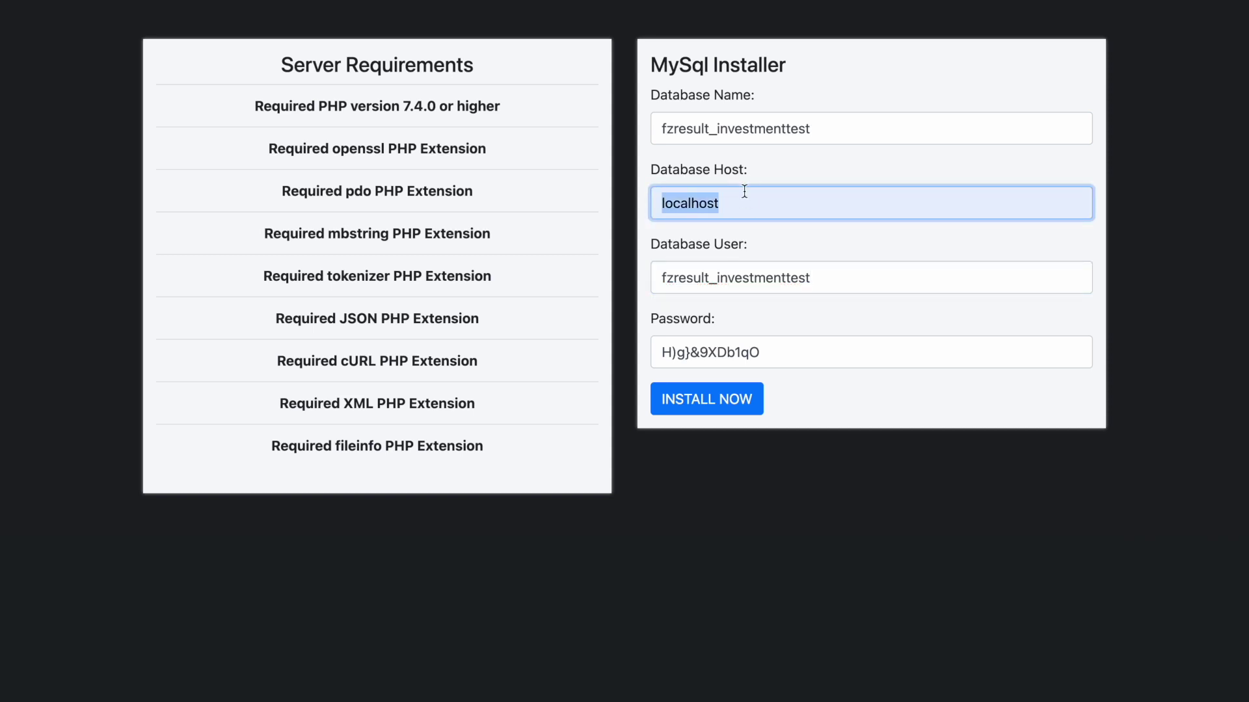
double_click(774, 197)
click(736, 399)
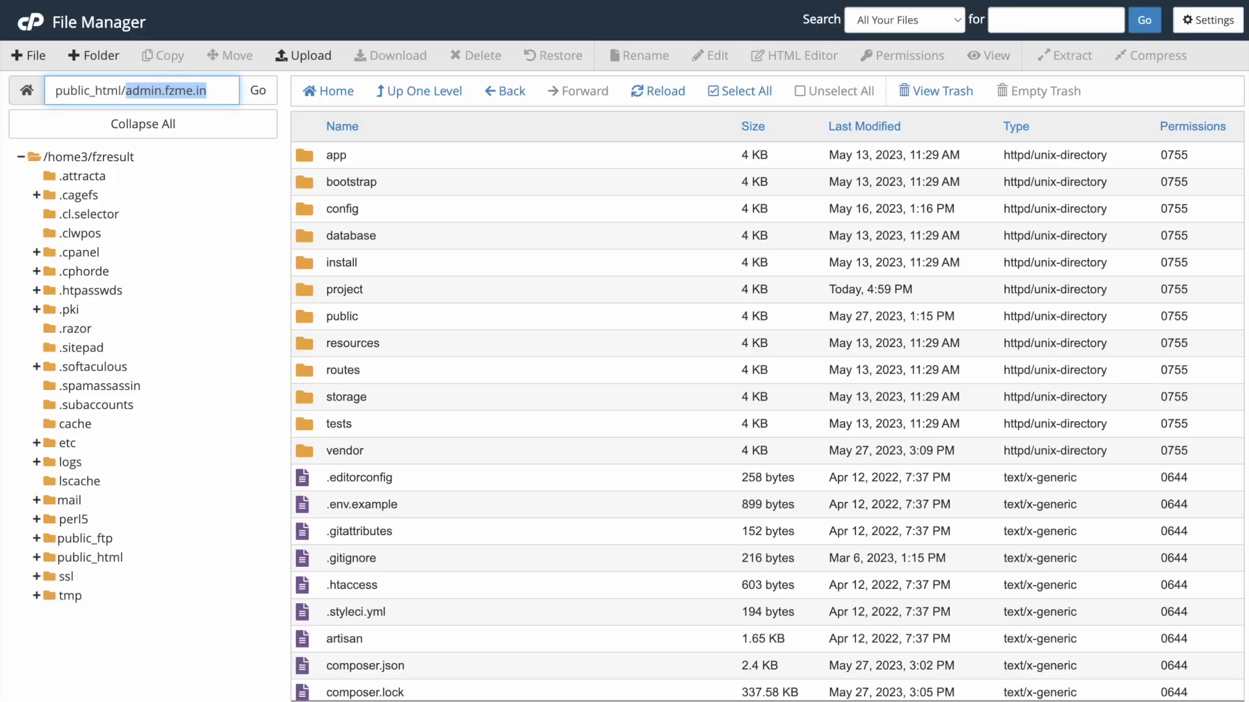
Step: Move the install folder in public_html/admin.fzme.in to the trash
click(331, 261)
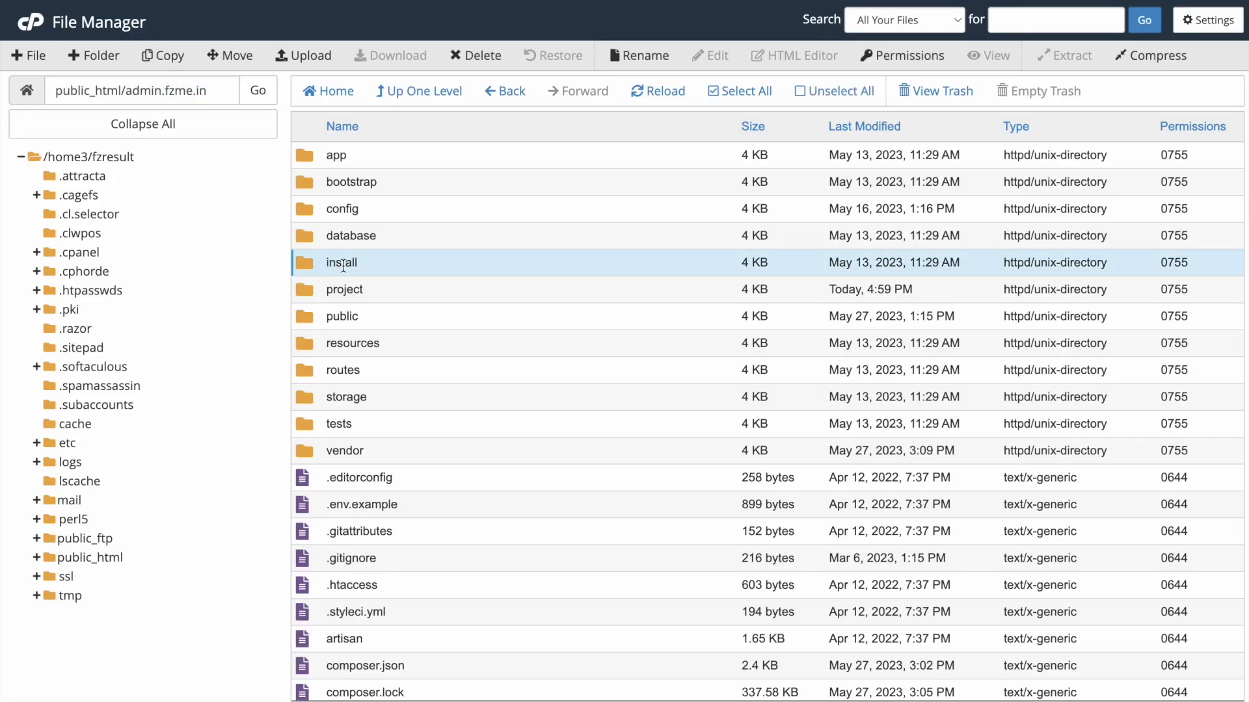
right_click(342, 264)
click(426, 387)
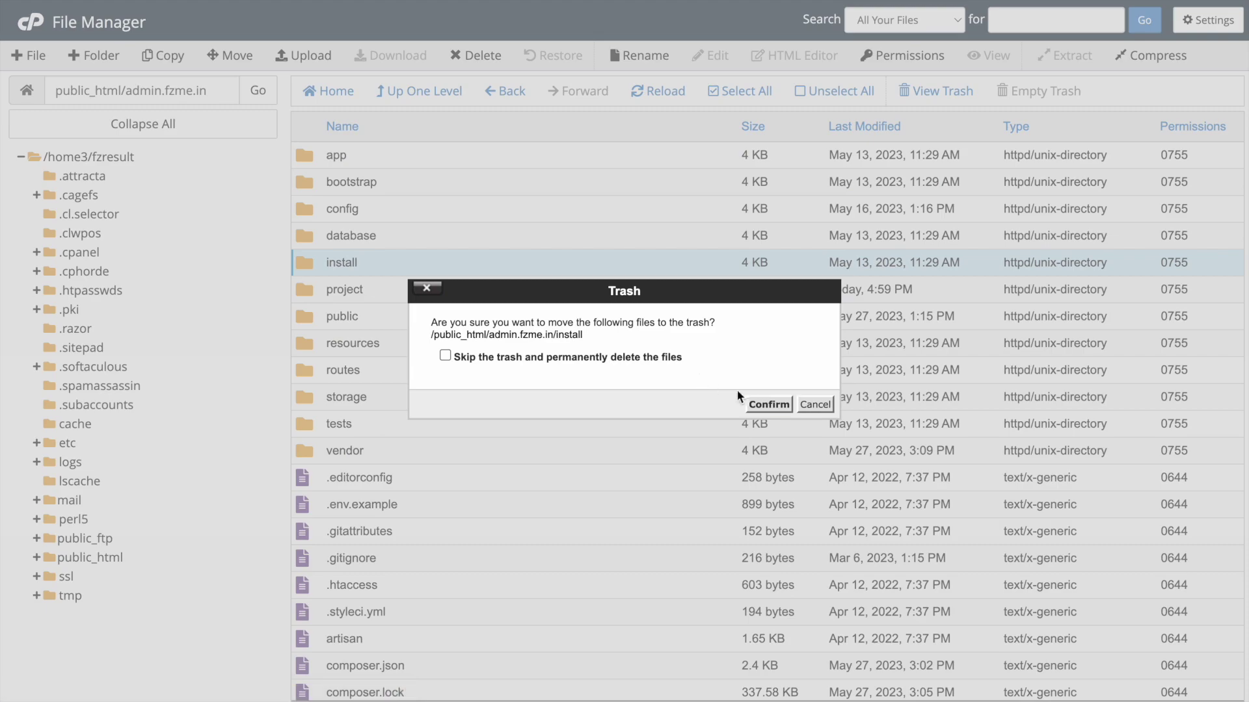
click(768, 404)
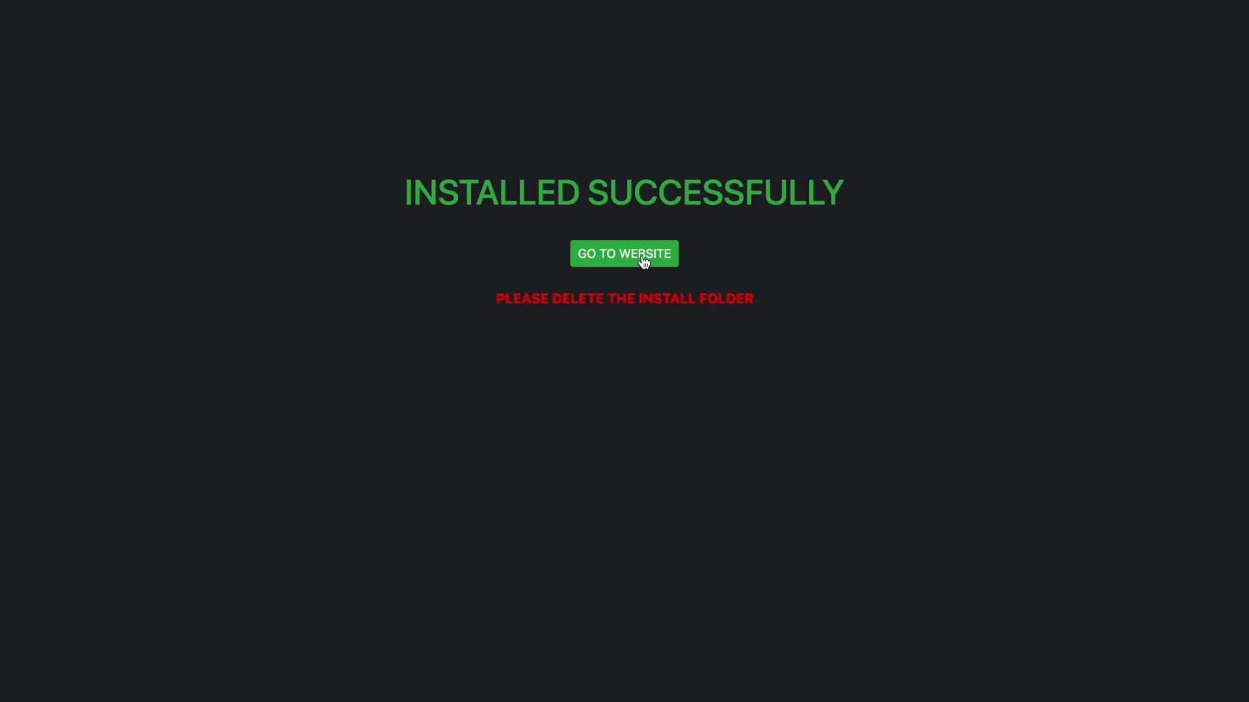
Step: Open the newly installed website and examine its homepage sections, including transactions, referral levels, investment packages, payment methods, FAQ and footer
click(599, 263)
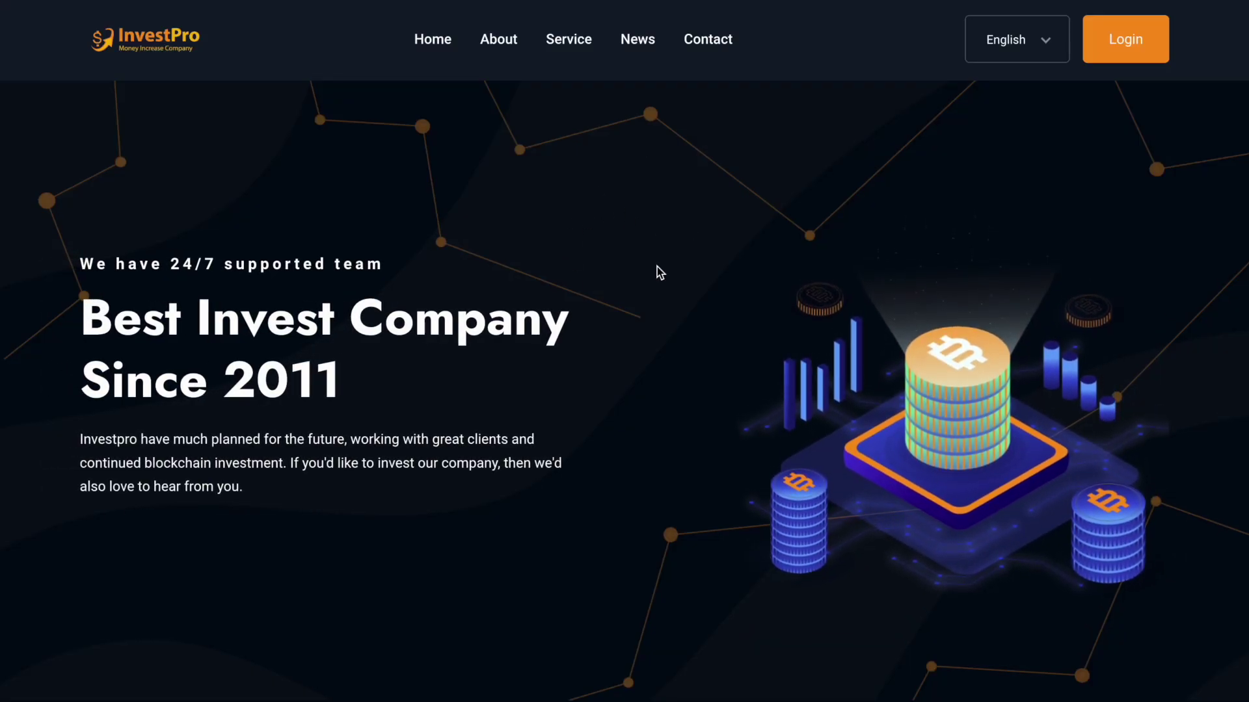
scroll(658, 270, down, 8)
scroll(656, 266, down, 15)
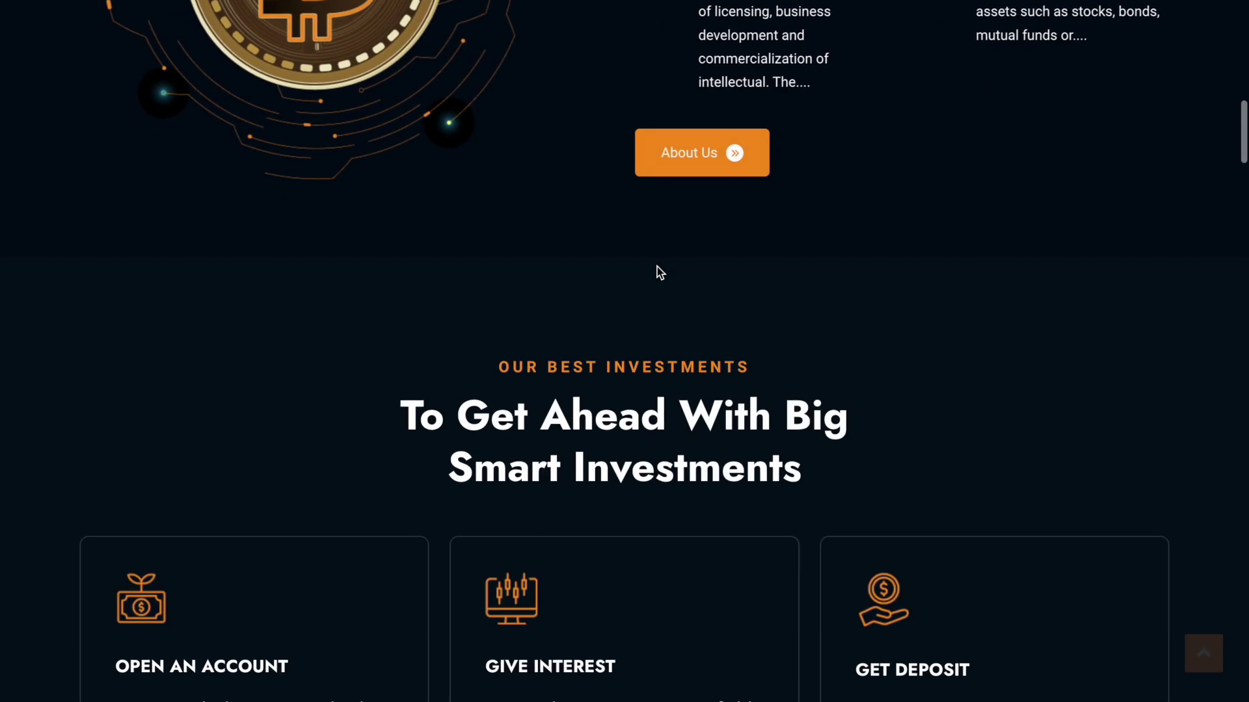
scroll(658, 268, down, 18)
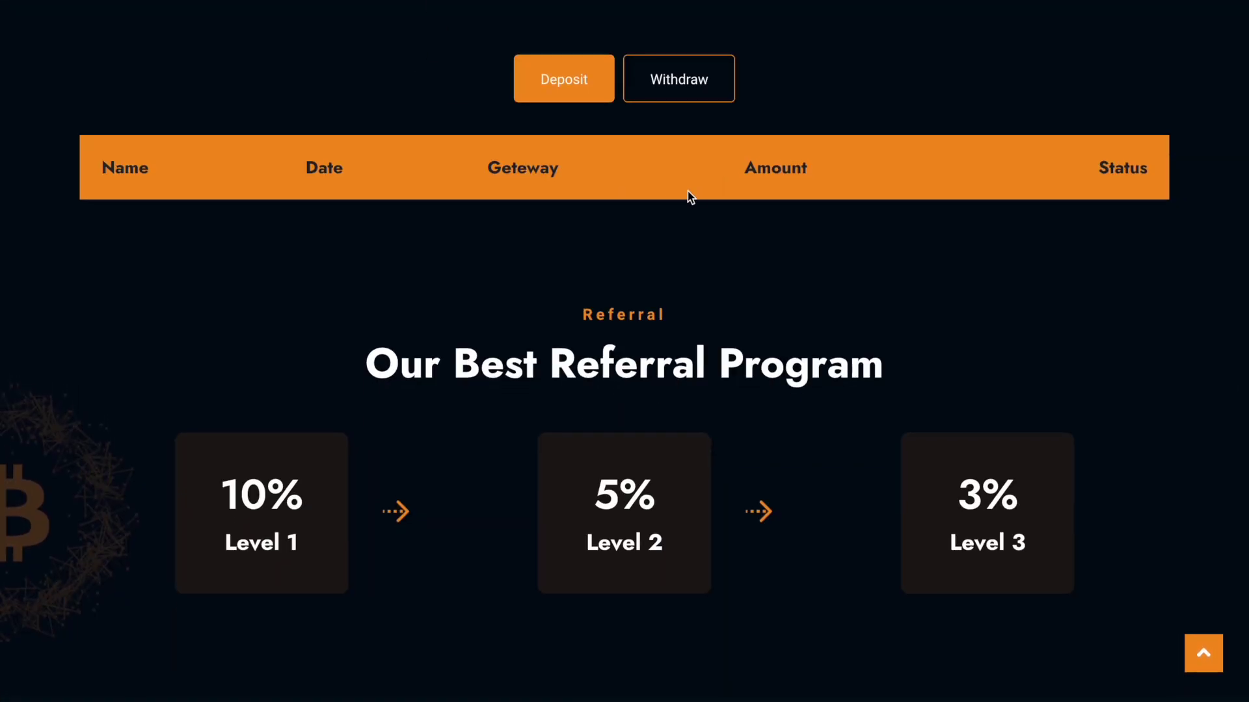
scroll(512, 185, down, 4)
scroll(513, 182, up, 5)
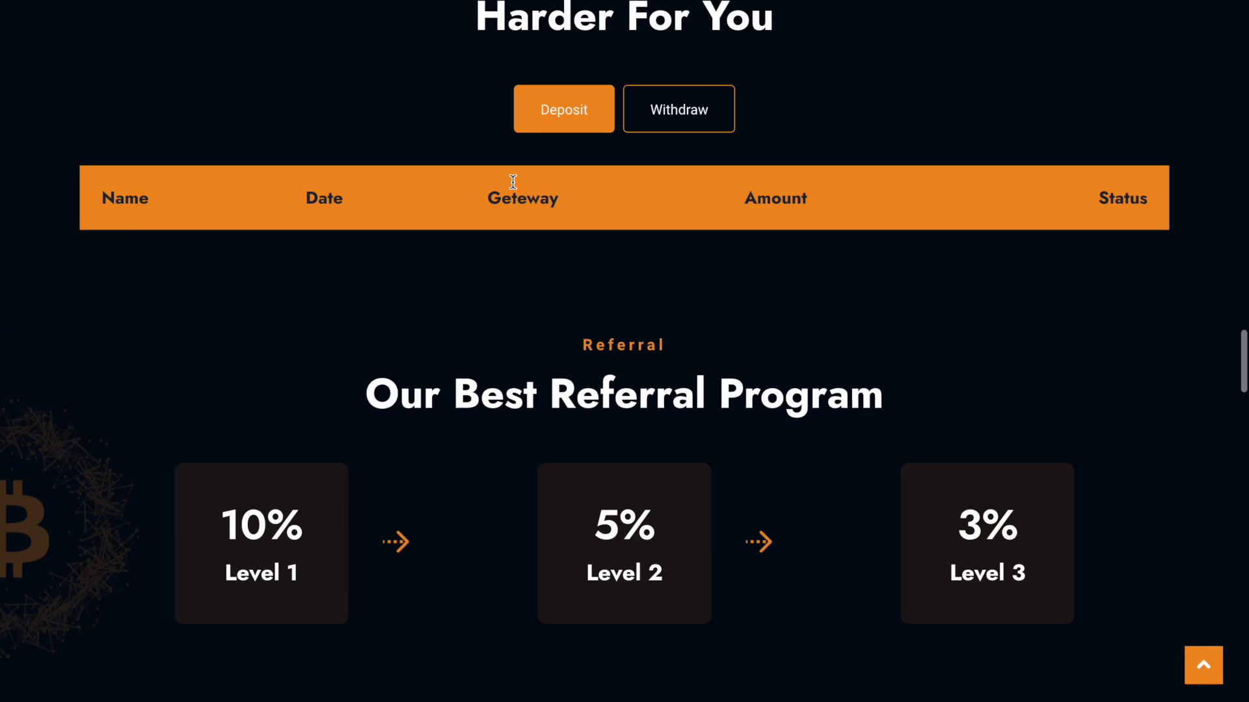
scroll(513, 182, down, 16)
scroll(513, 188, down, 9)
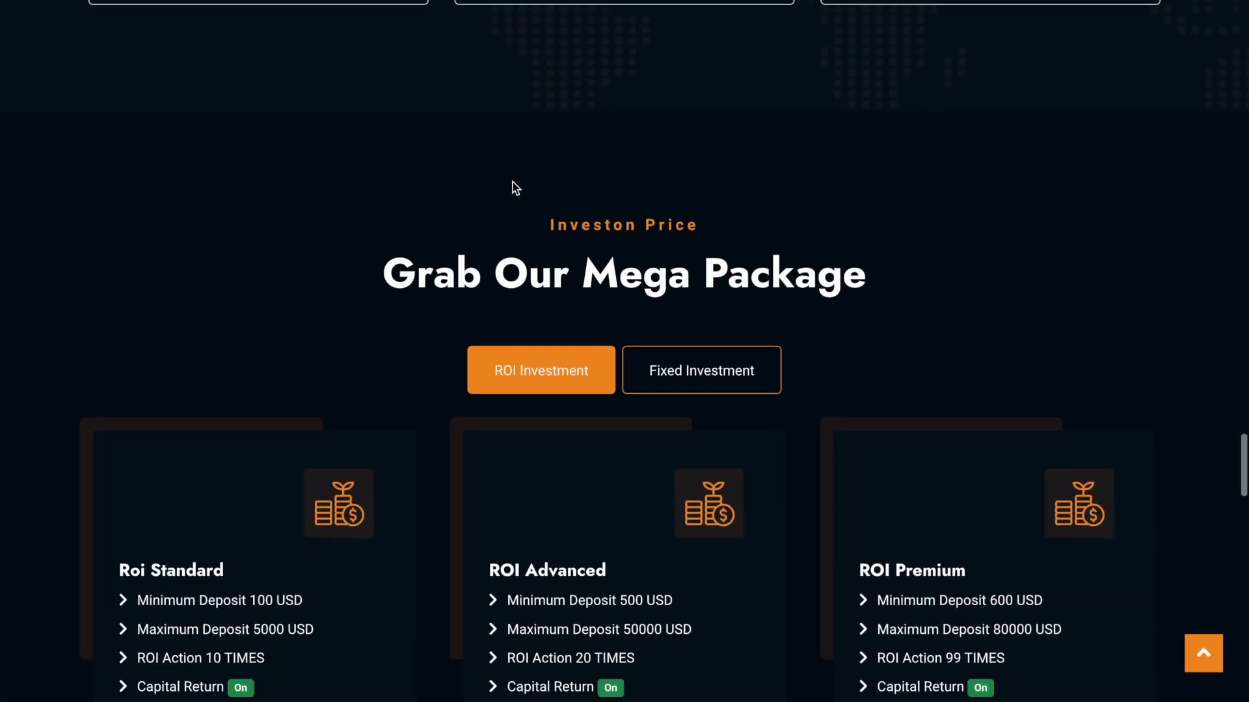
scroll(512, 182, up, 3)
scroll(513, 182, down, 3)
scroll(512, 182, down, 20)
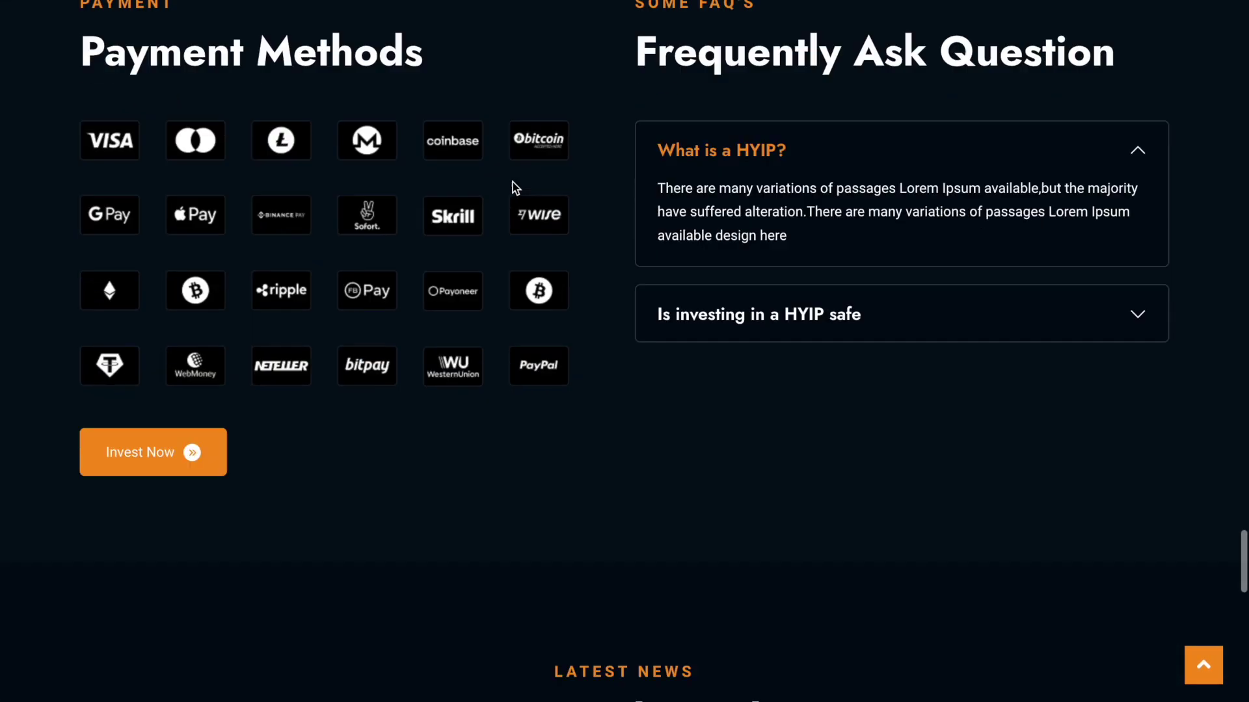
scroll(512, 183, up, 20)
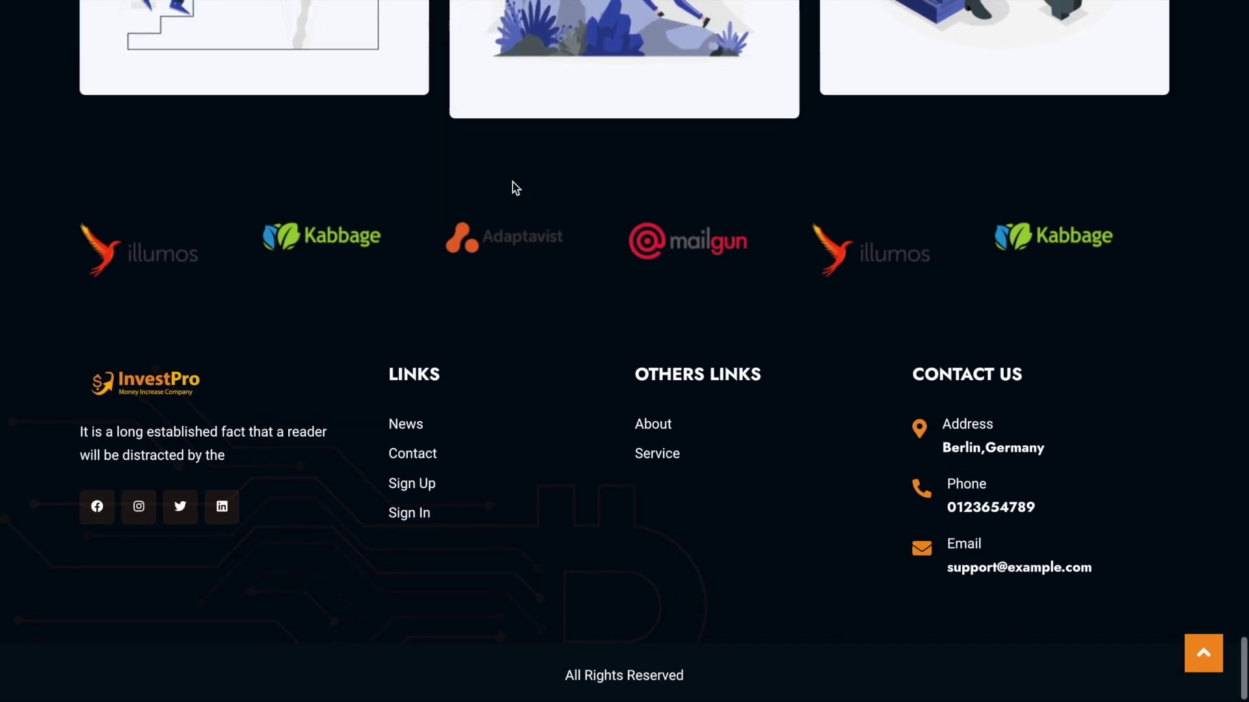
scroll(512, 188, up, 8)
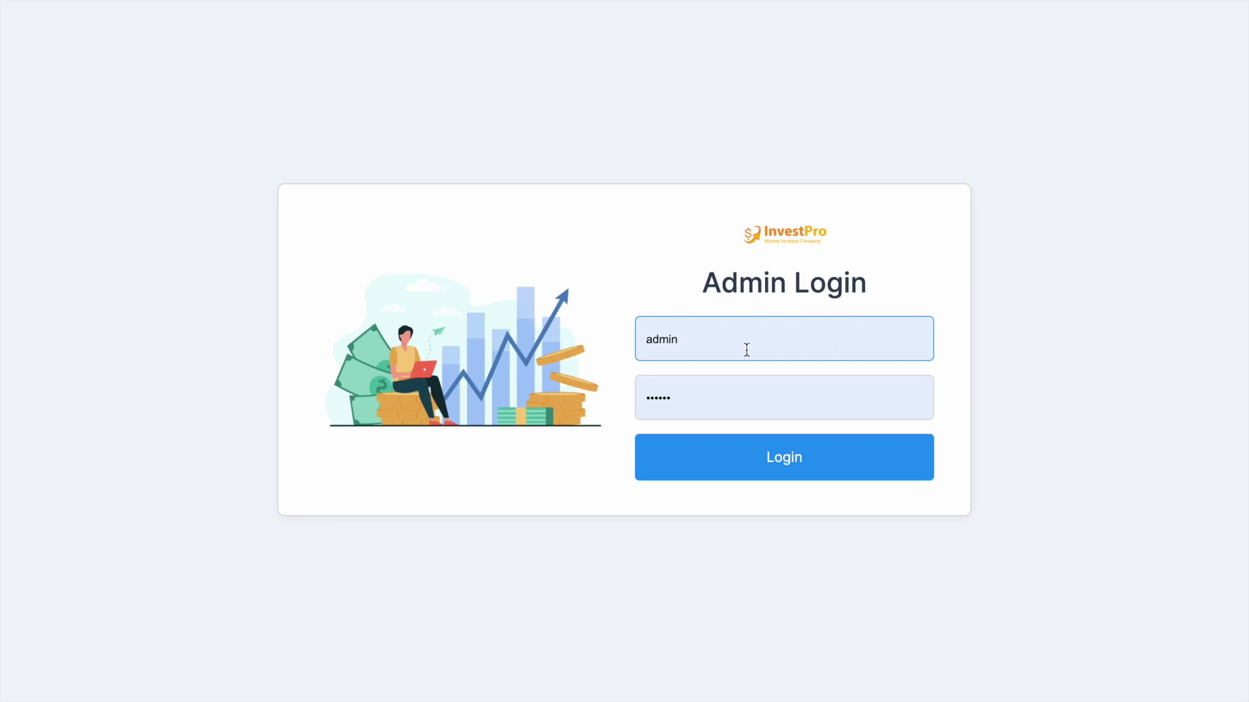
Step: Log in to the admin panel with the prefilled admin credentials, dismiss the password notice, and open the admin profile details
click(685, 371)
click(793, 475)
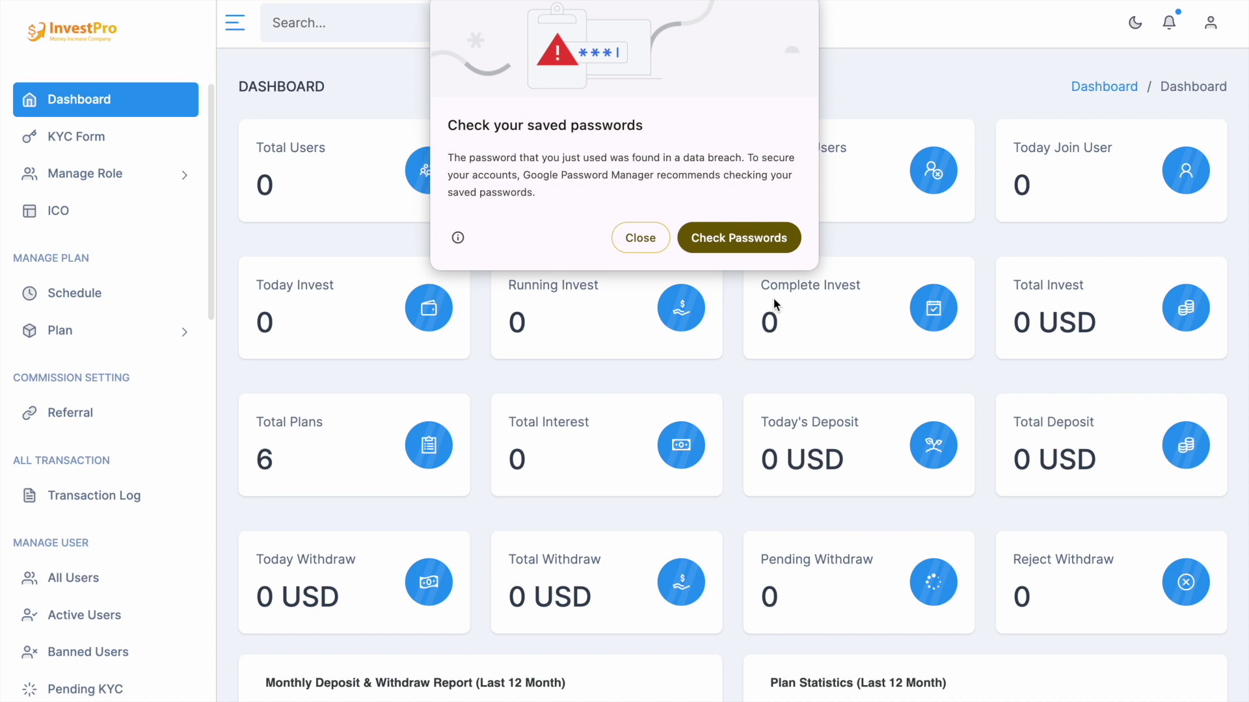
click(640, 225)
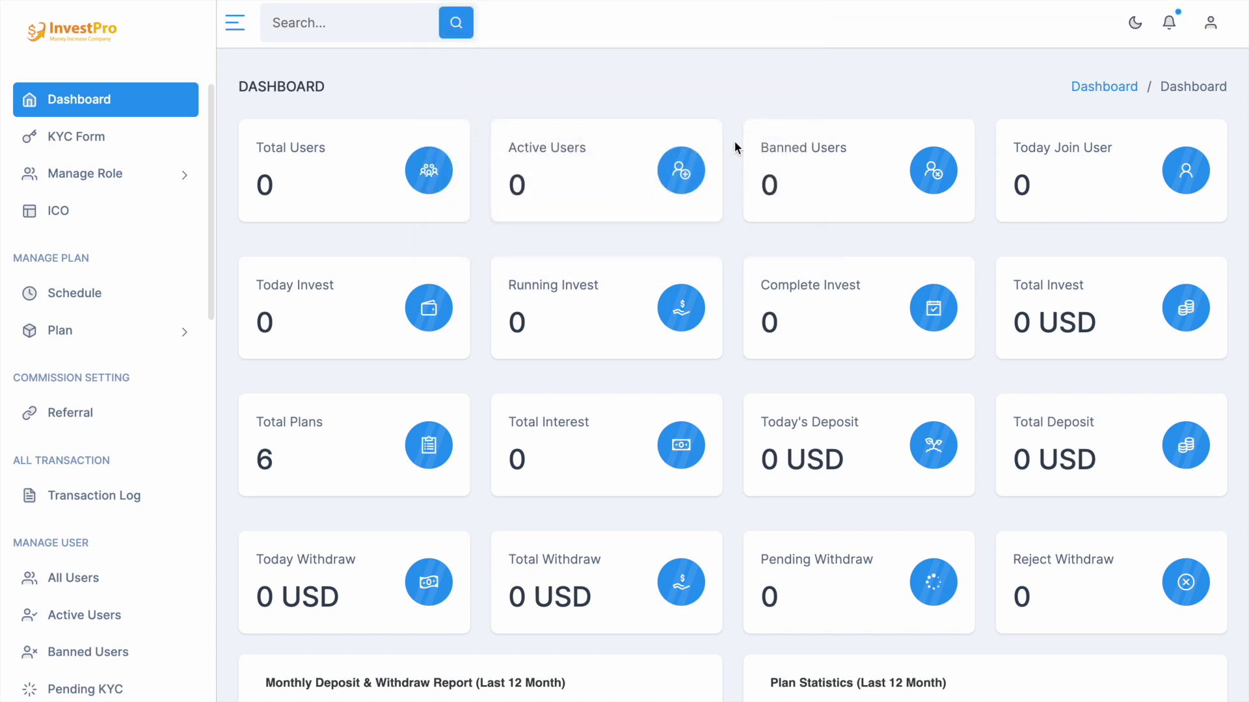
click(1223, 33)
click(1138, 80)
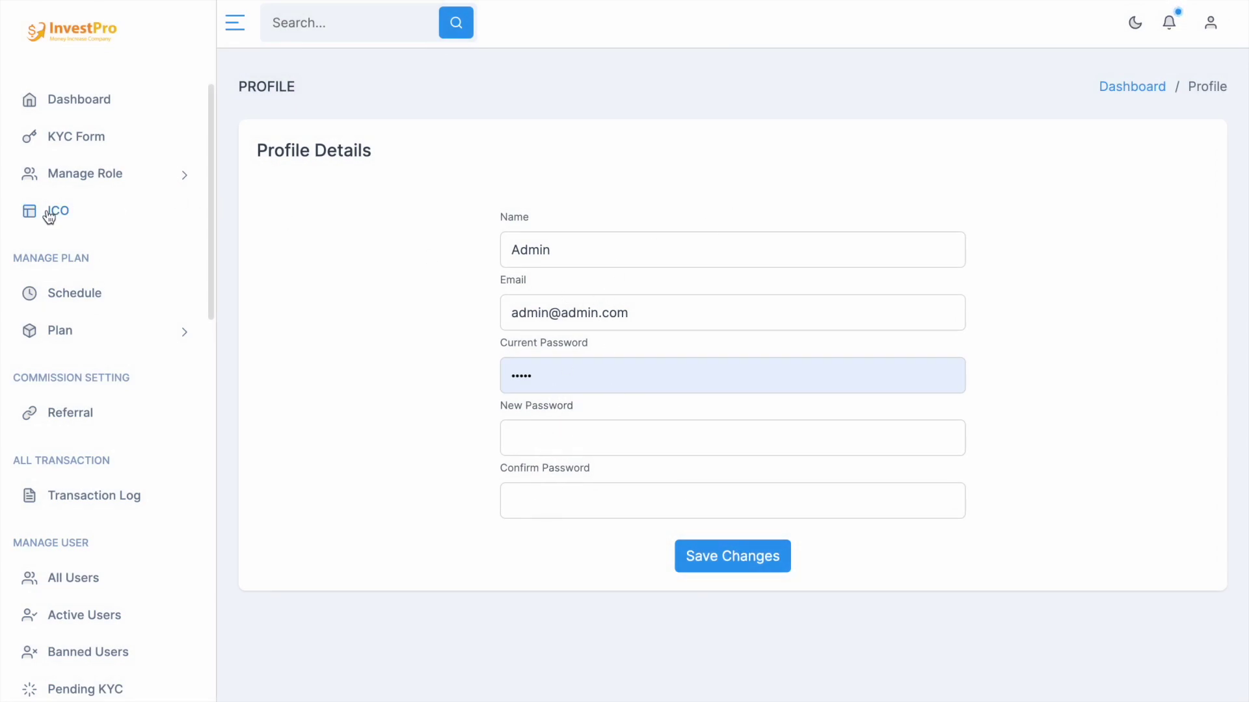
Step: Open the site settings and review the website name, currency, charge and contact fields
scroll(45, 214, down, 15)
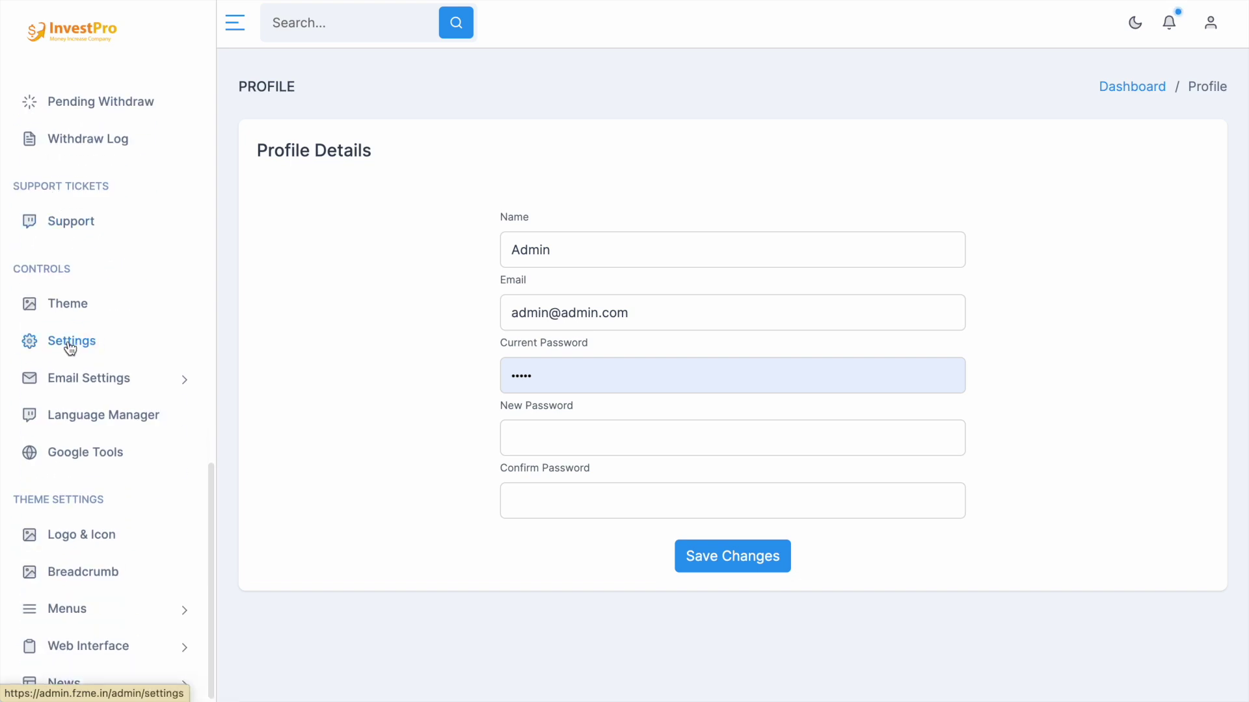
click(70, 344)
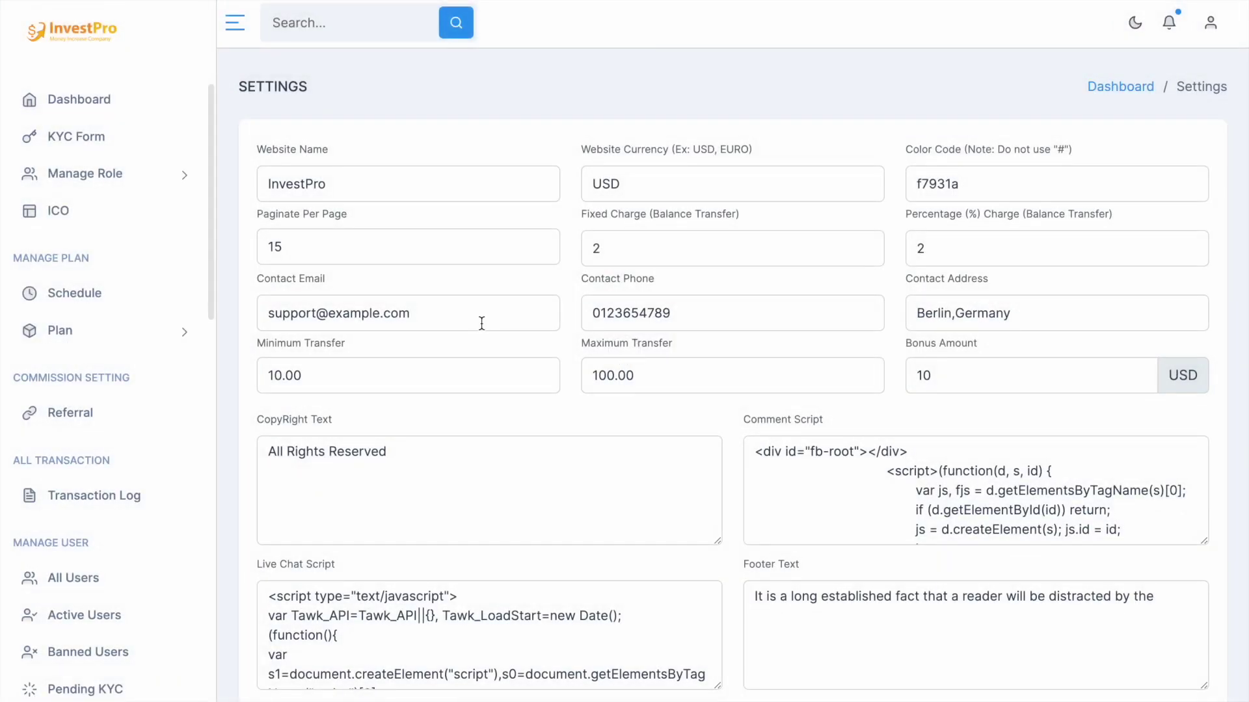
scroll(352, 195, down, 1)
scroll(351, 195, up, 1)
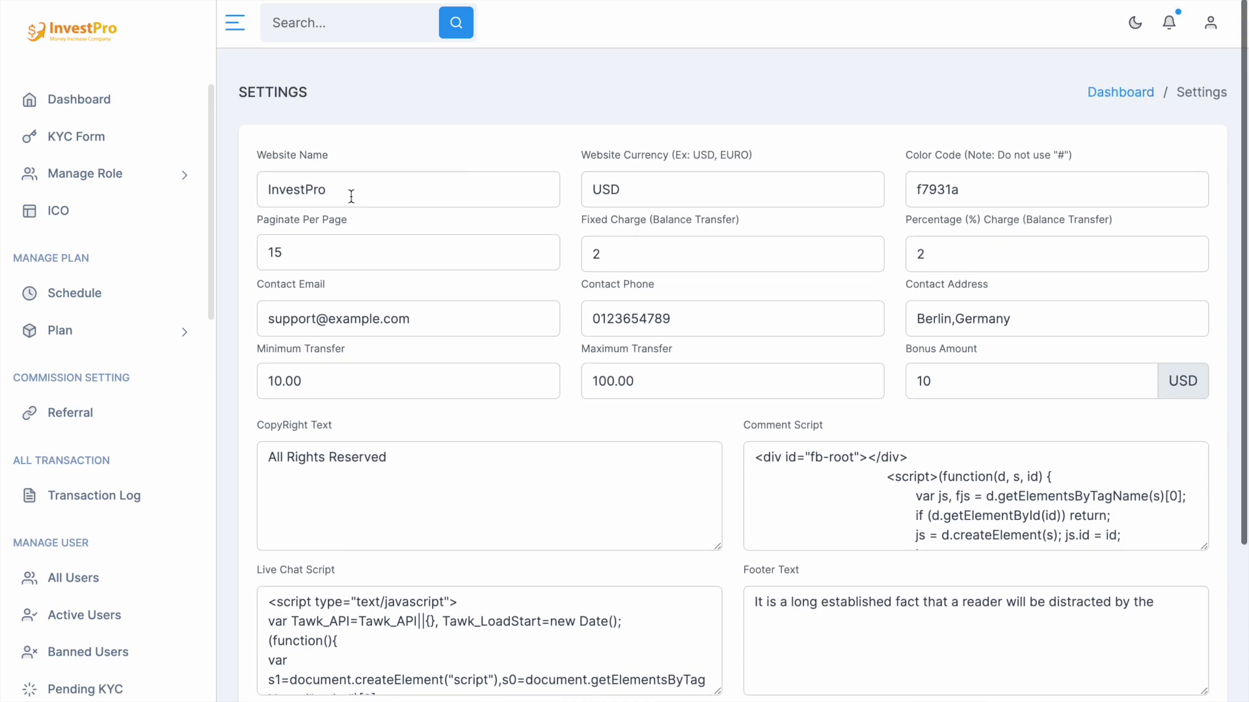
scroll(351, 196, down, 1)
triple_click(936, 273)
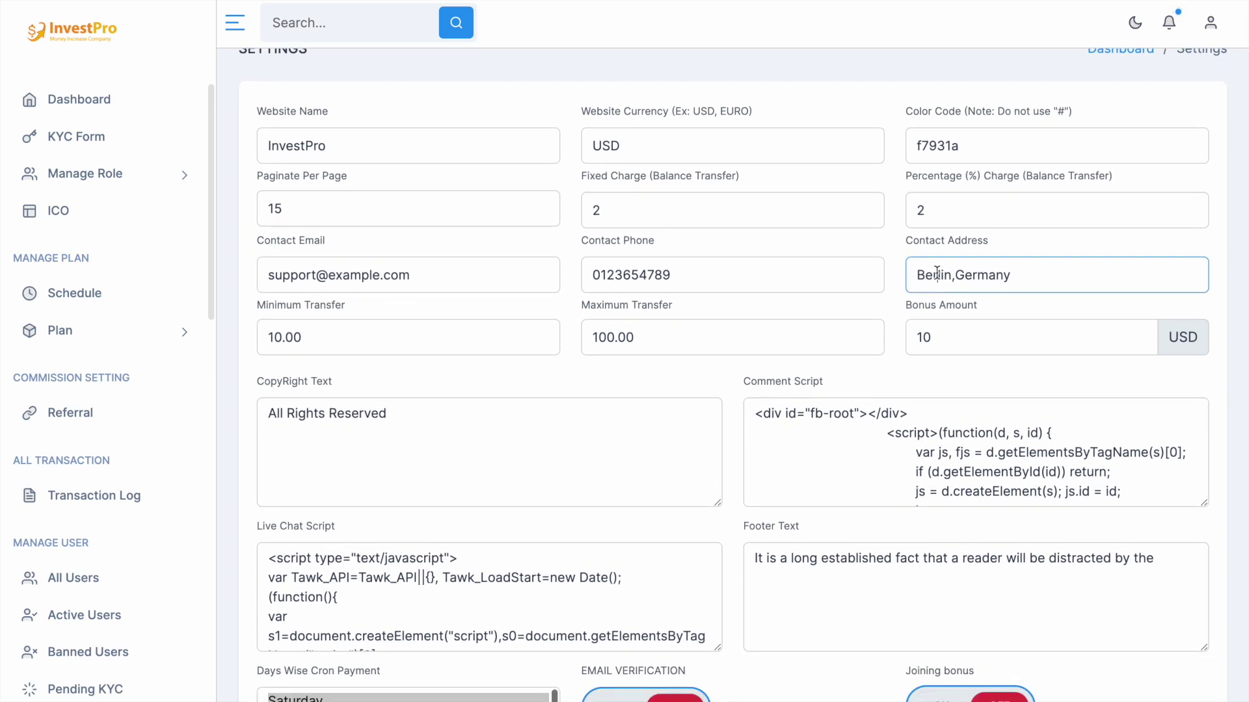
scroll(744, 234, down, 1)
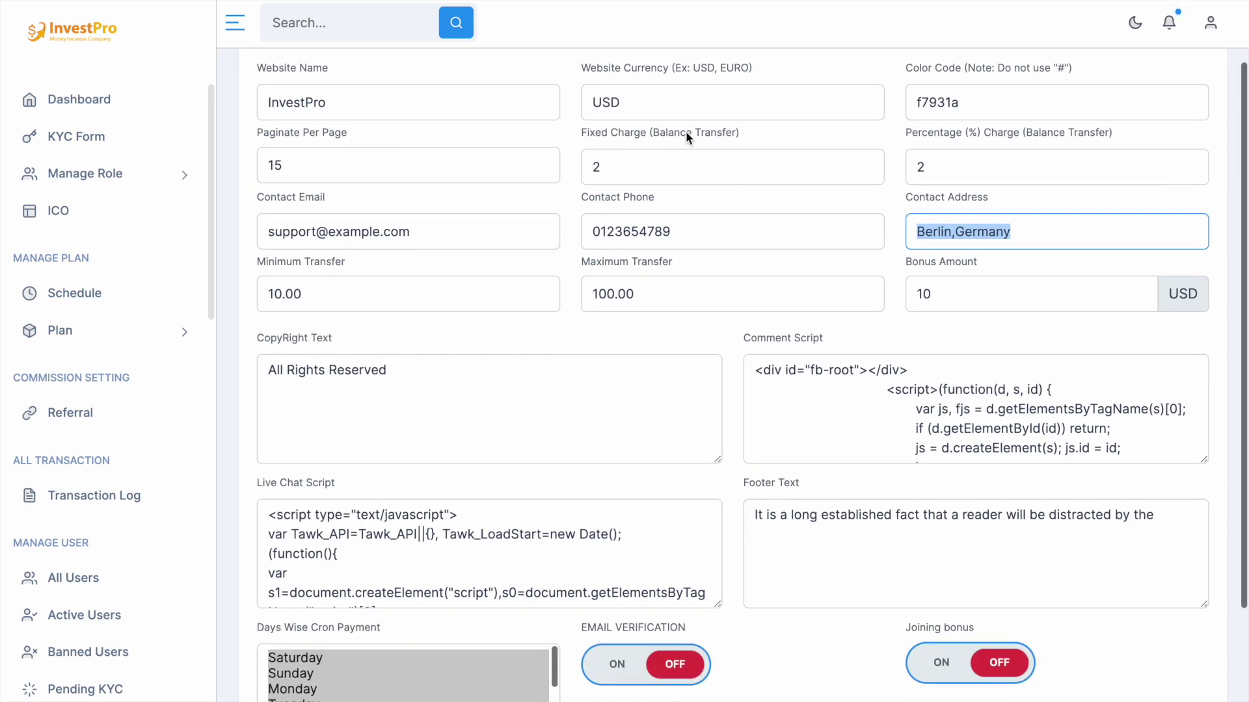
Step: Enter INR as the website currency in the settings form and look over the remaining options
triple_click(652, 96)
text(inr)
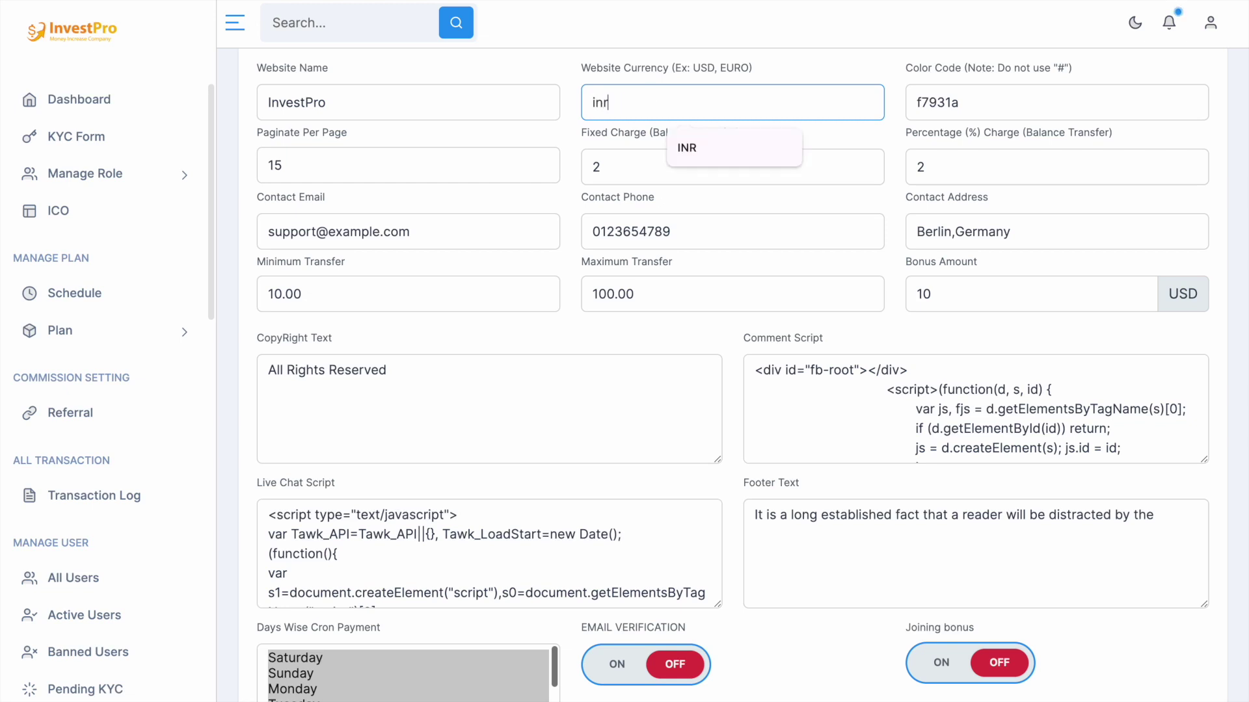
click(720, 151)
scroll(554, 334, down, 3)
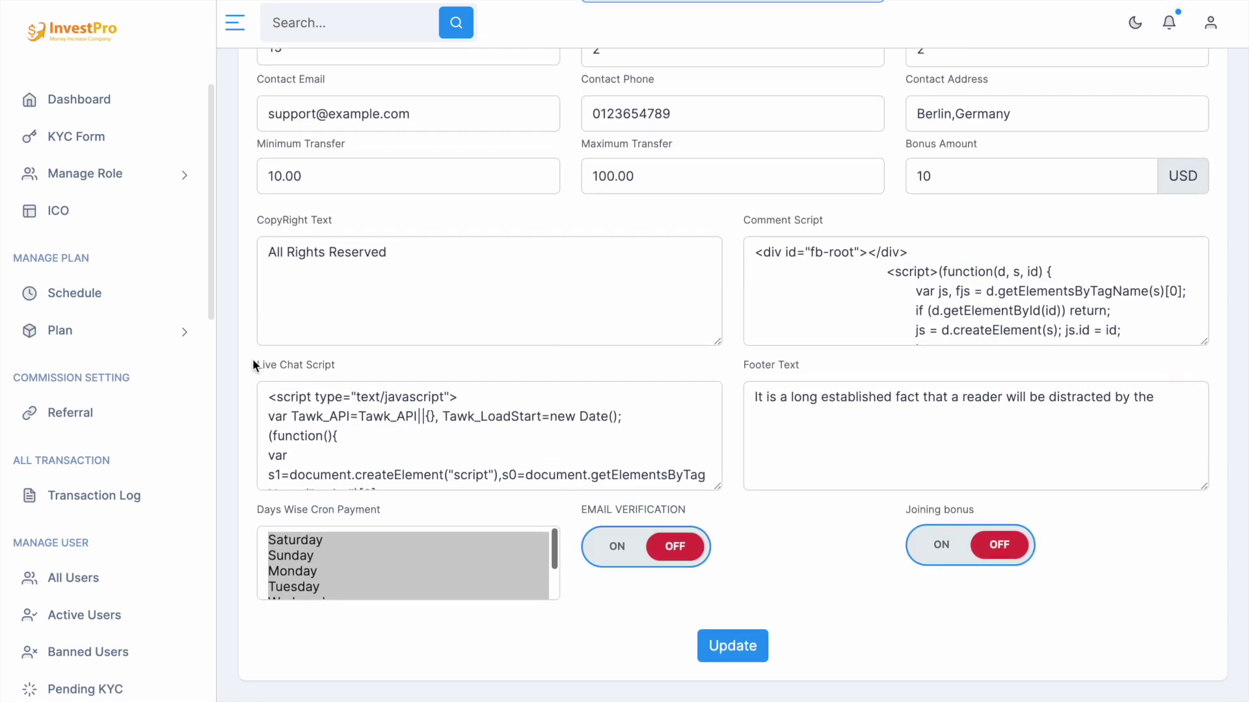
scroll(504, 189, up, 5)
scroll(505, 189, down, 1)
Step: Open the Logo & Icon page to view the logo, footer logo and icon upload options
scroll(53, 383, down, 10)
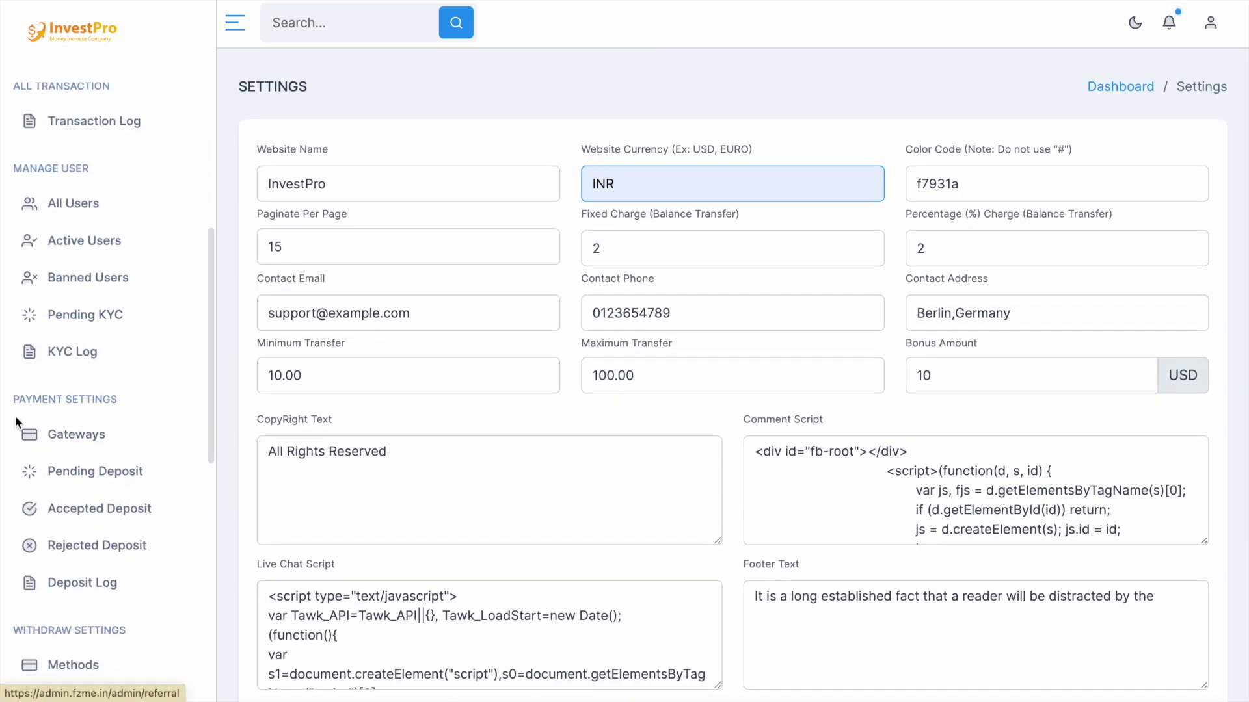
scroll(78, 388, down, 3)
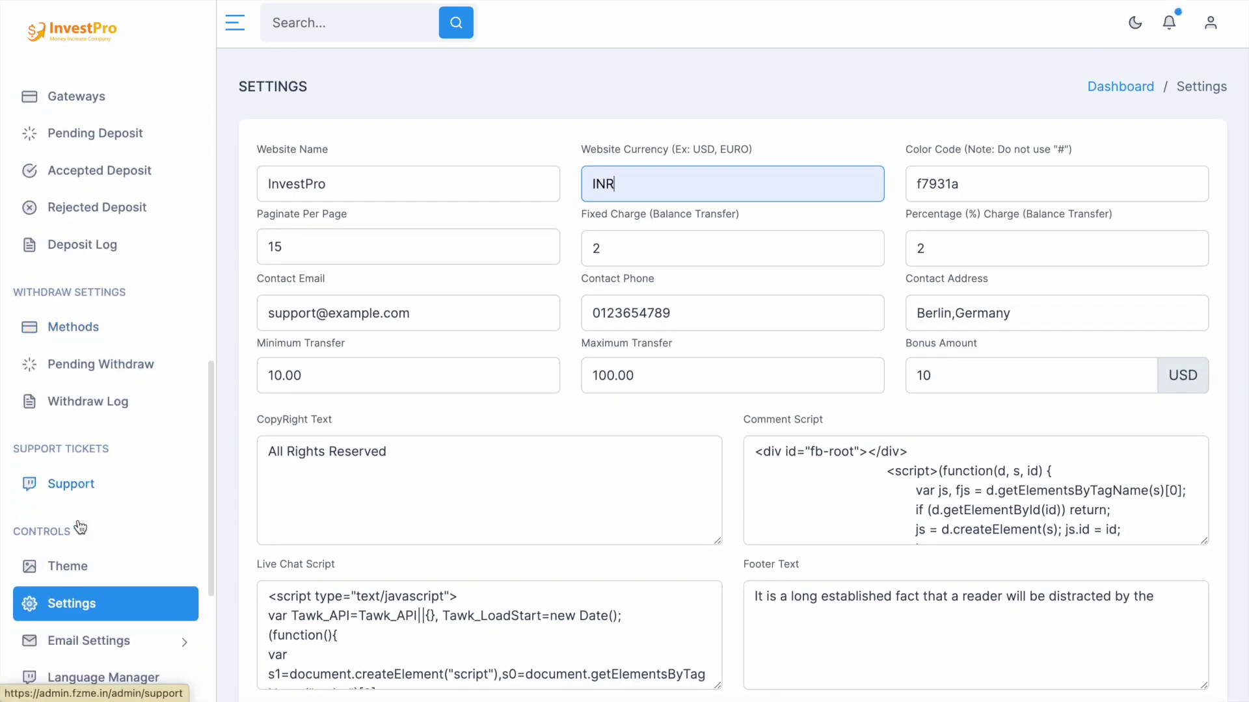
scroll(84, 588, down, 4)
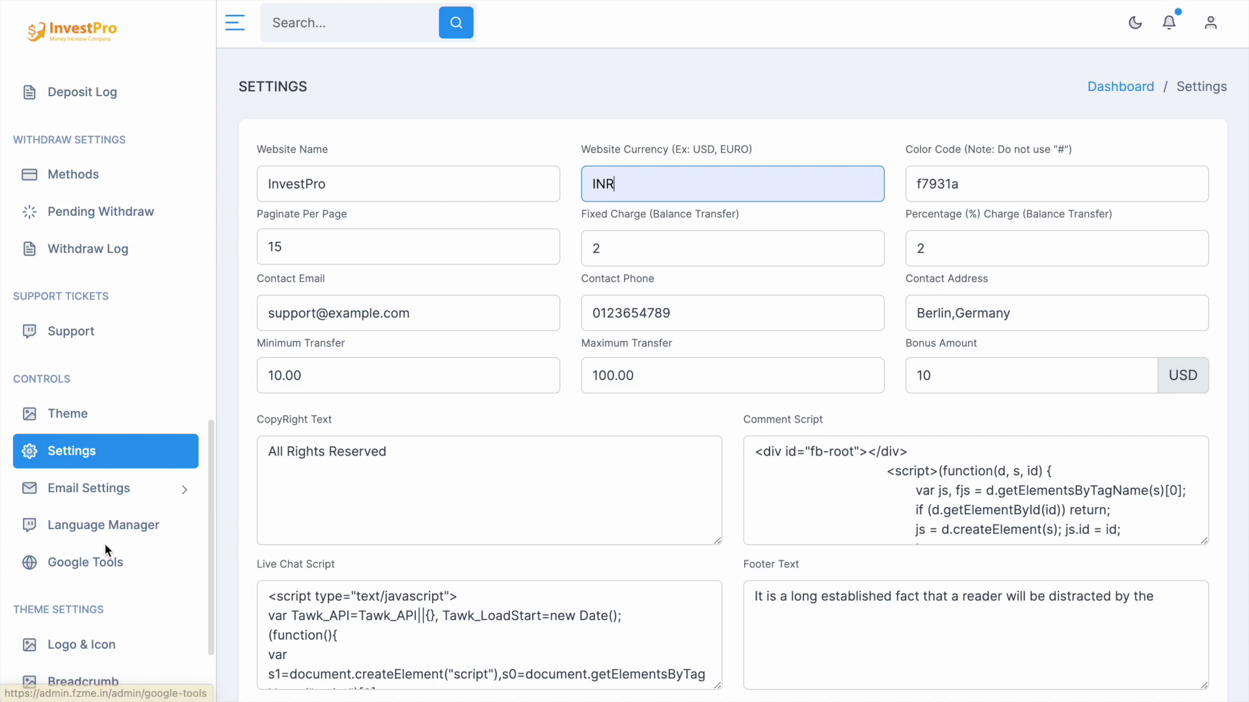
scroll(83, 558, down, 4)
click(81, 547)
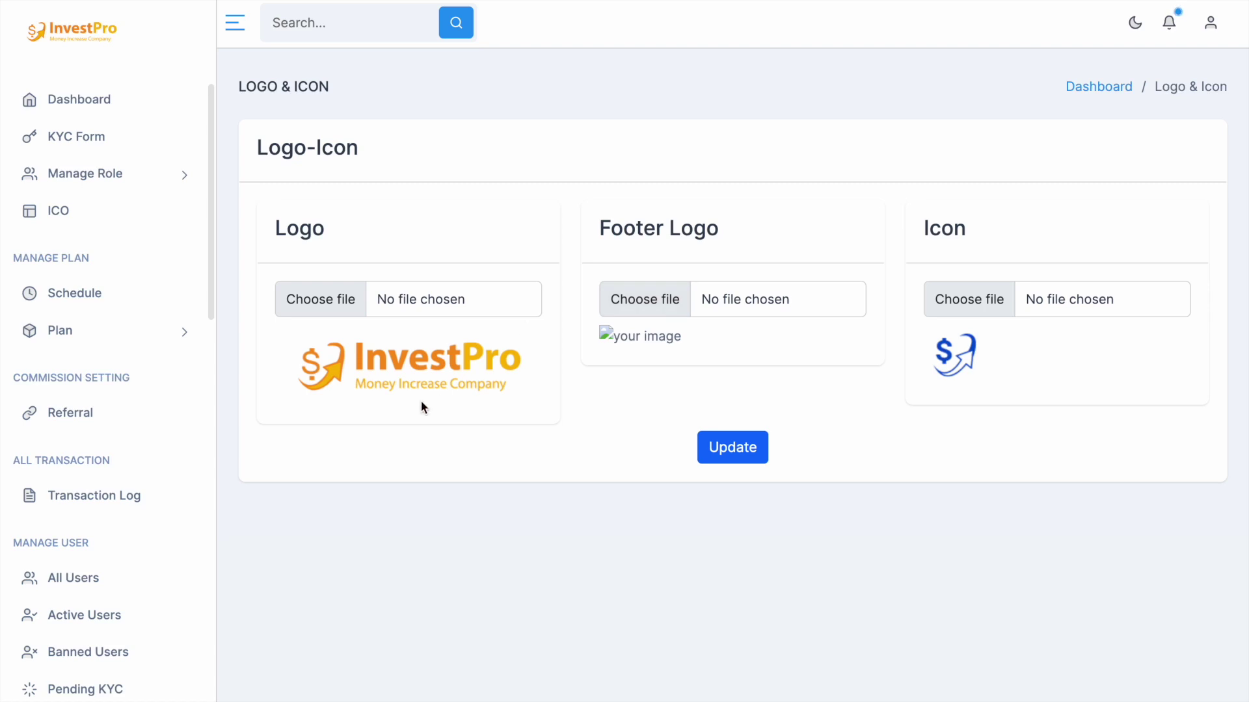
Step: Expand the Web Interface and News sections of the theme settings to view their management options
scroll(91, 566, down, 10)
click(124, 647)
scroll(107, 552, down, 3)
scroll(33, 535, down, 1)
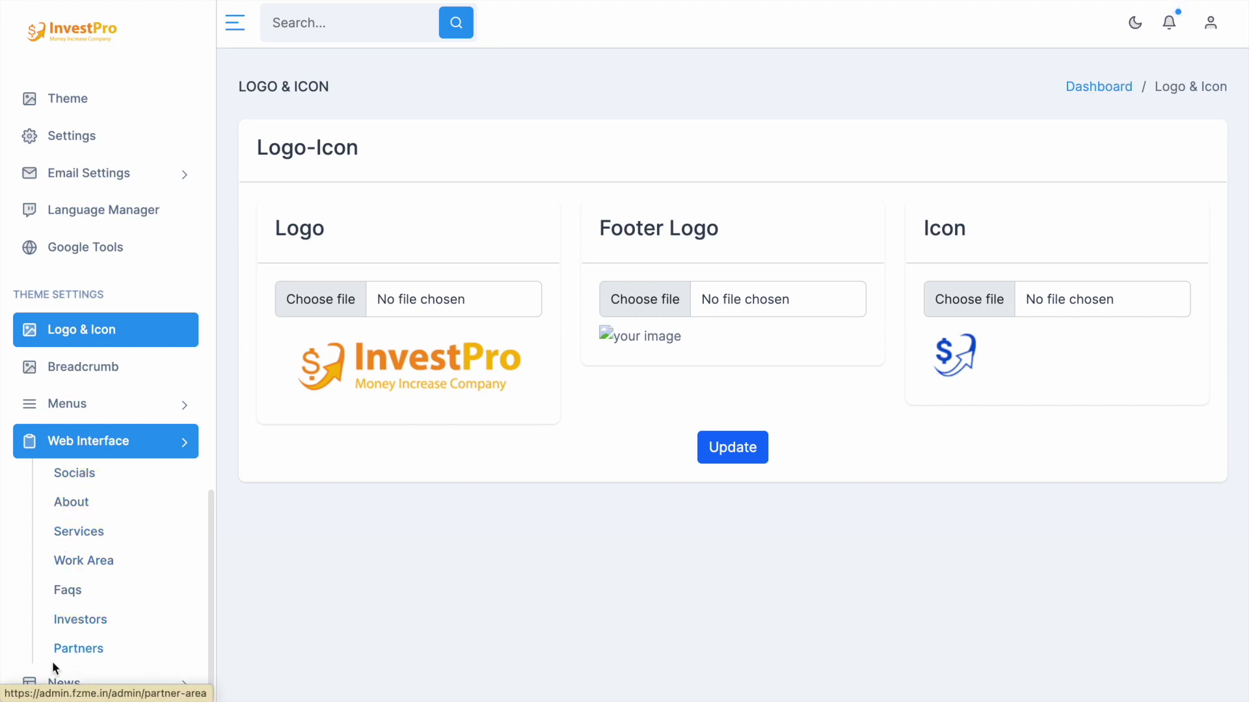
click(118, 683)
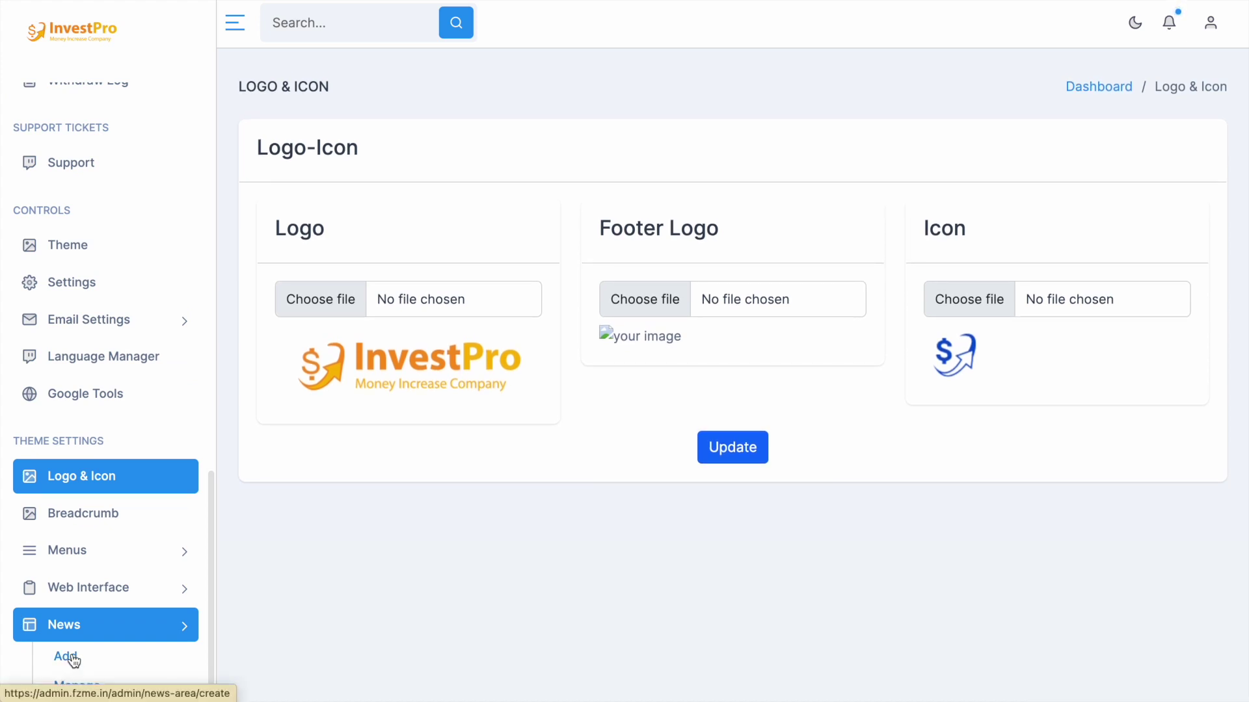
Step: Show the Manage Role options and open the Add Plan form to view its fields
scroll(73, 660, up, 15)
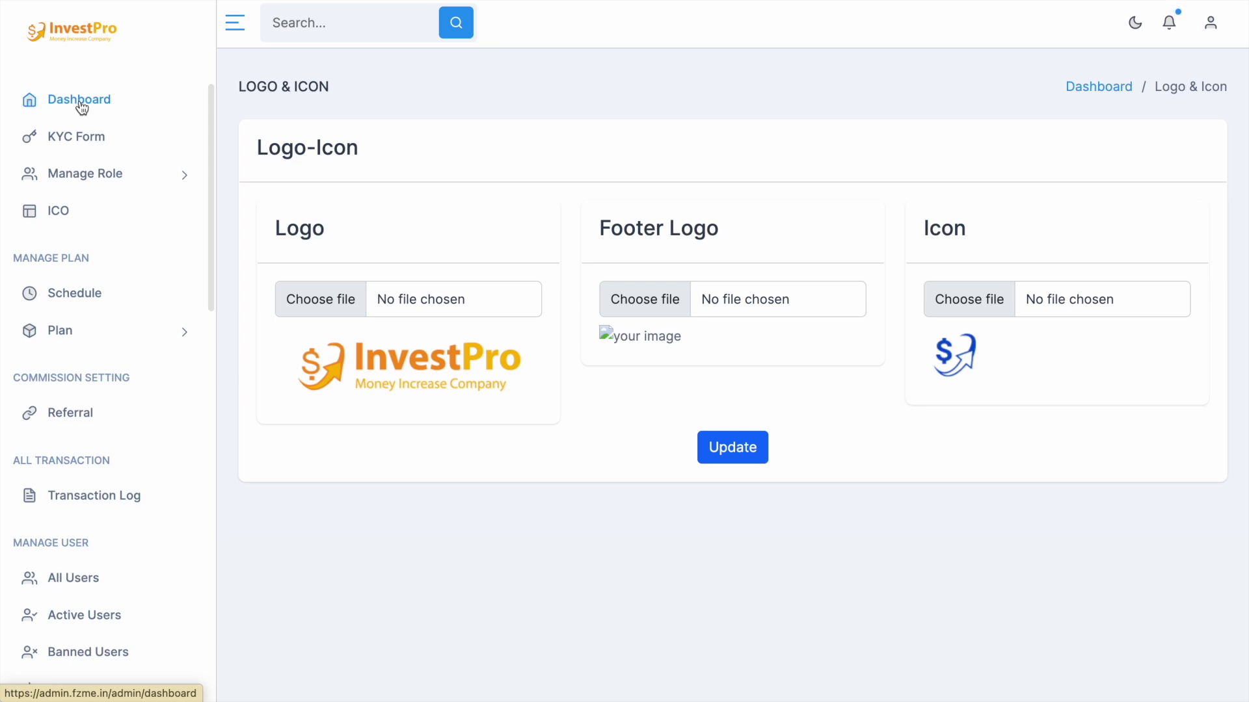
click(119, 185)
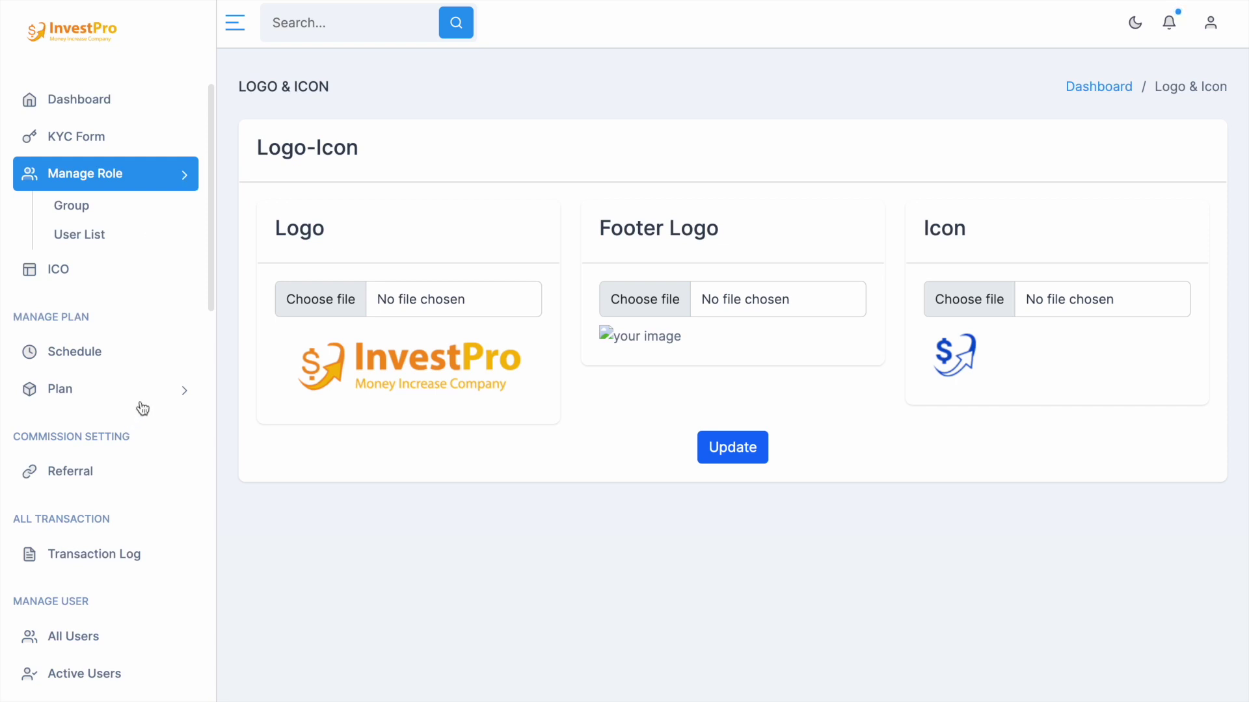
click(168, 388)
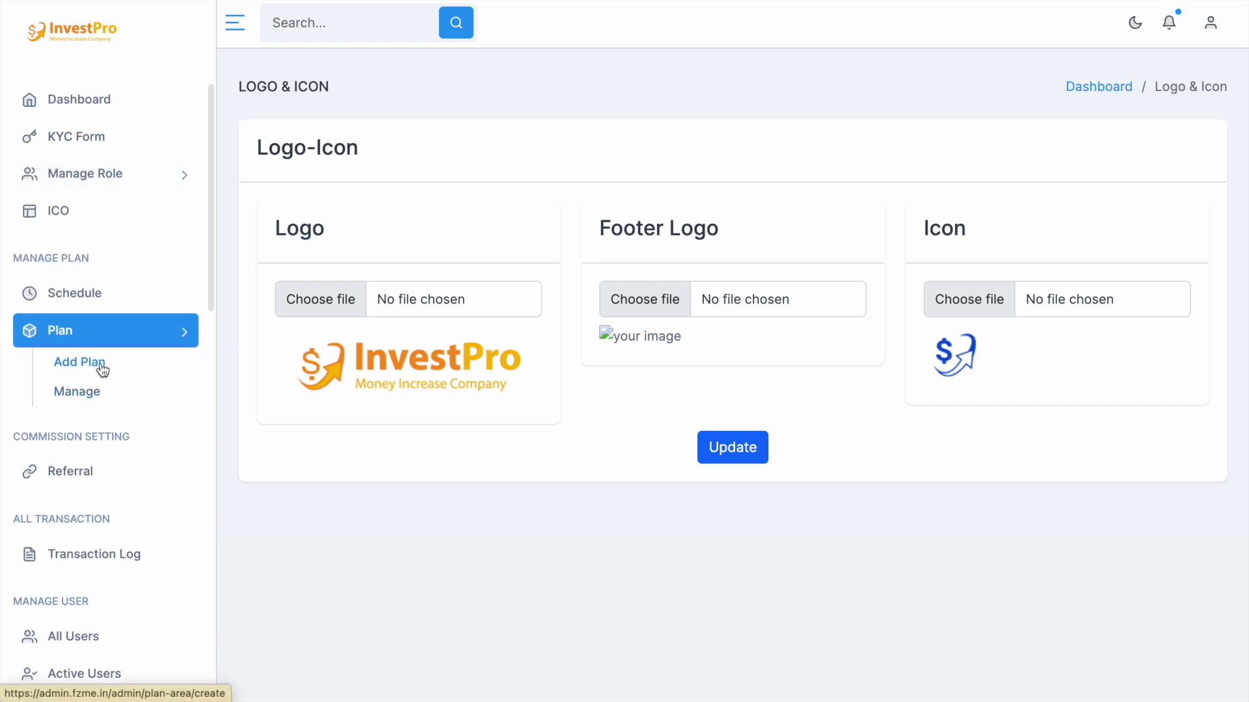
click(79, 362)
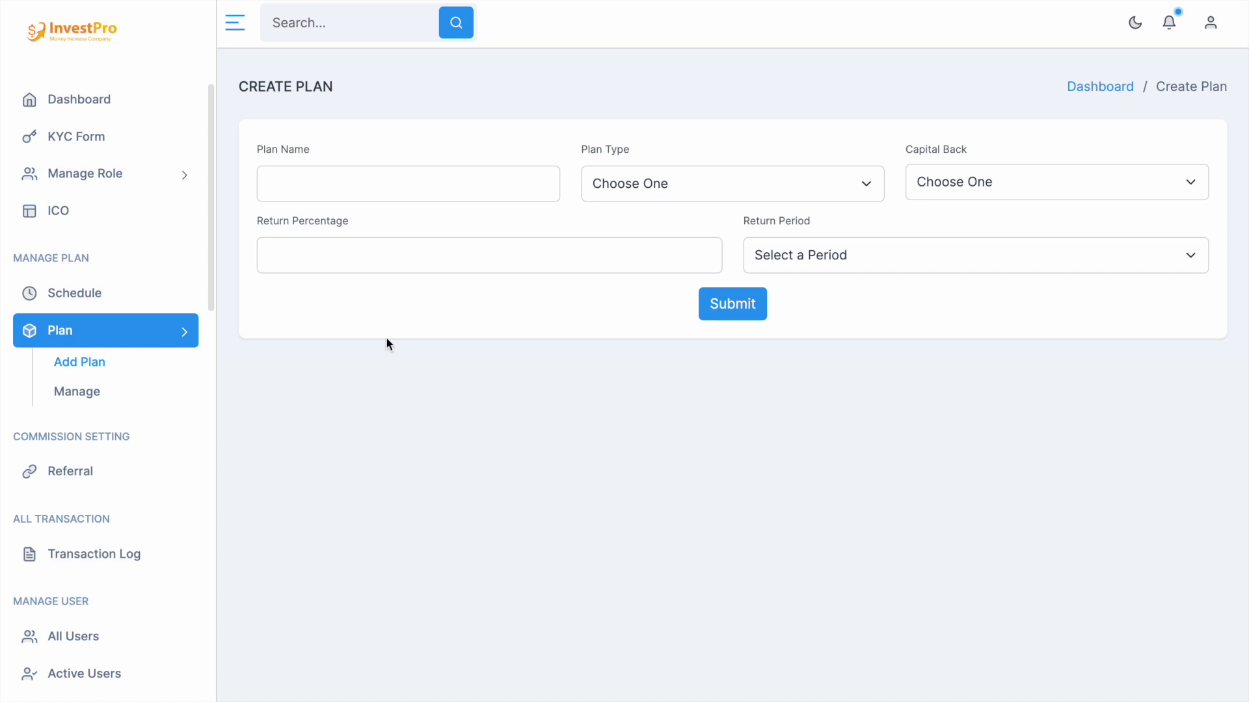
scroll(67, 493, down, 1)
Step: View the All Users management page, and return to the dashboard to look over its statistics and reports
click(67, 566)
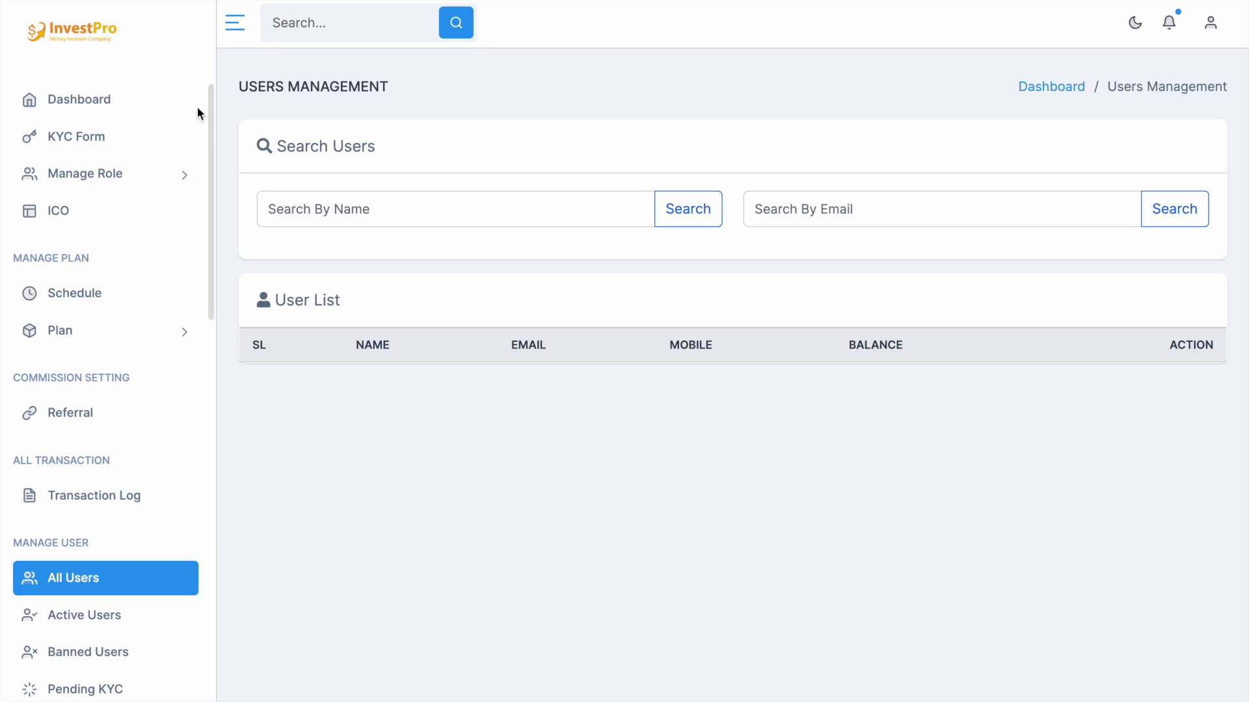
click(89, 113)
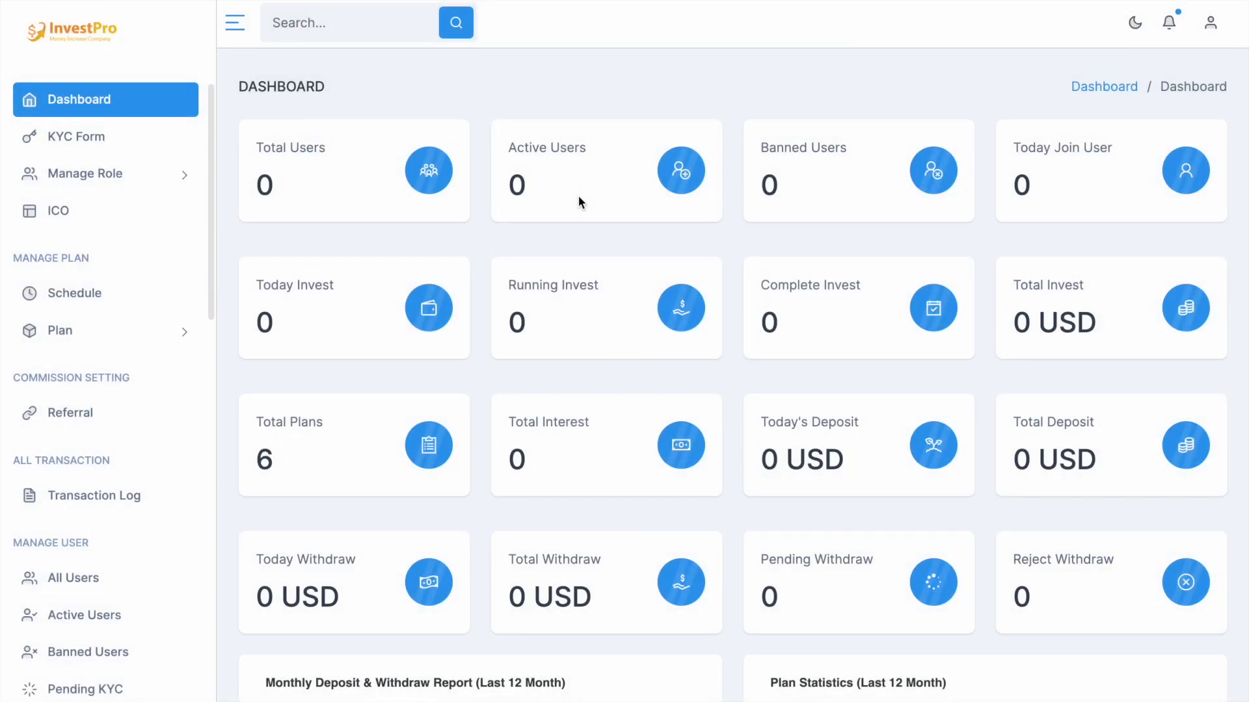
scroll(580, 198, down, 10)
scroll(579, 197, up, 10)
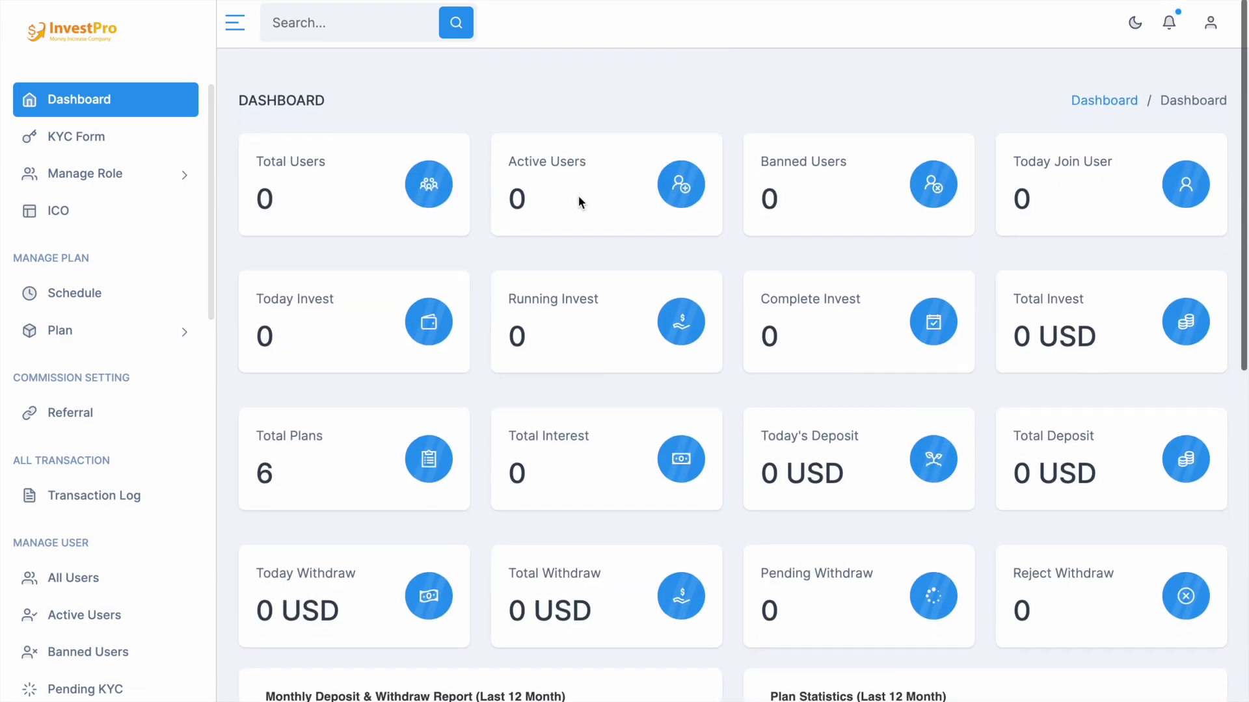